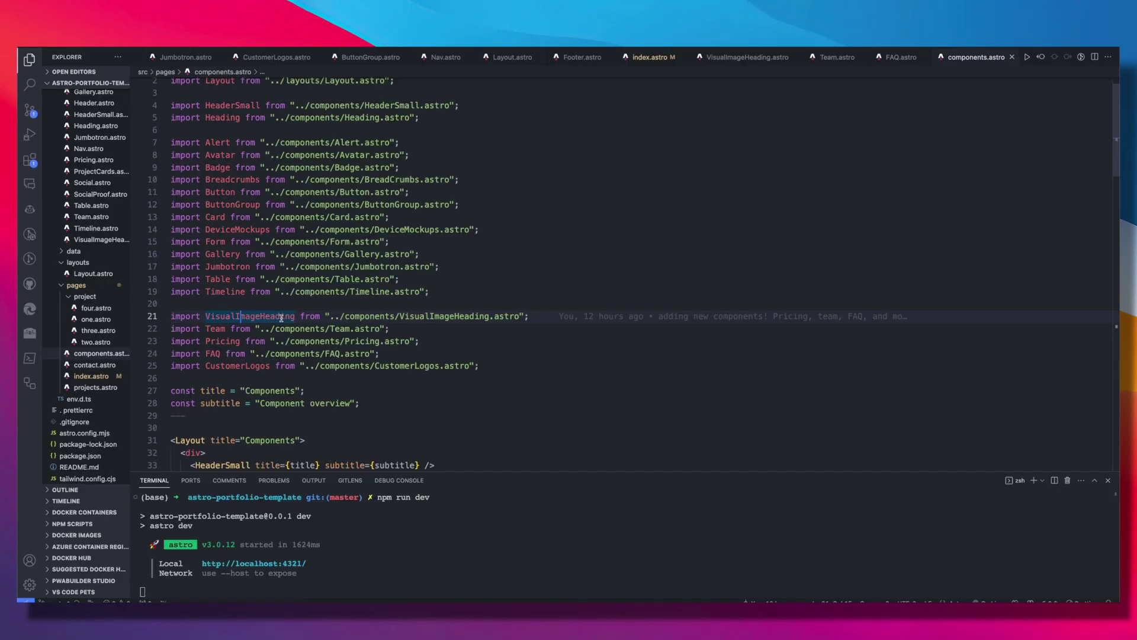
Enlarge the editor and review the VisualImageHeading through CustomerLogos imports in components.astro.
click(272, 316)
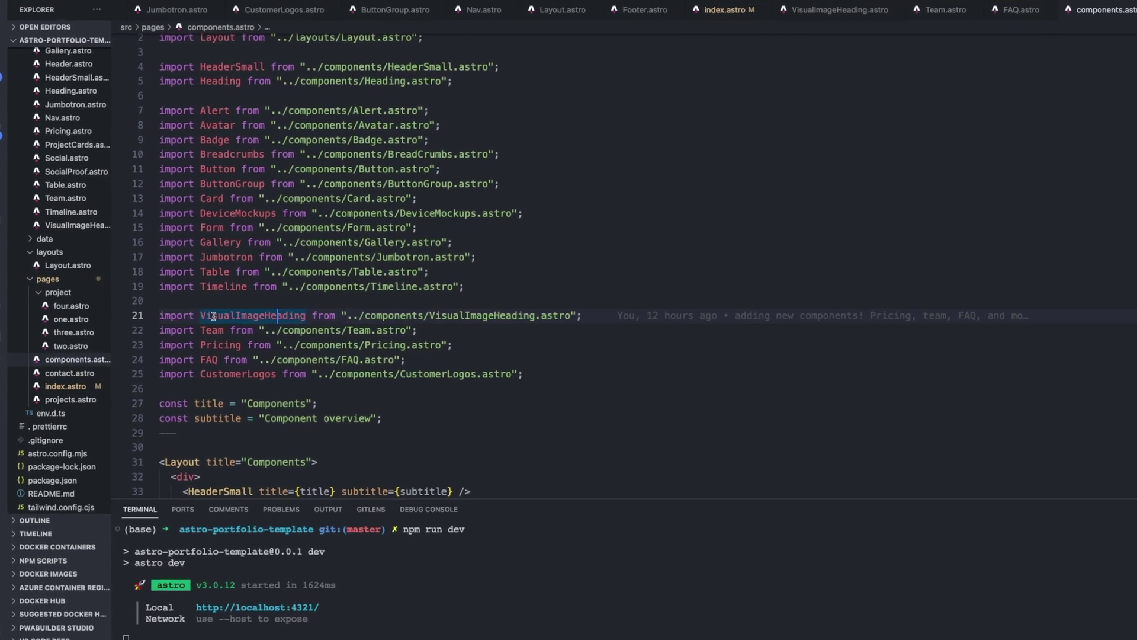
key(ctrl+plus)
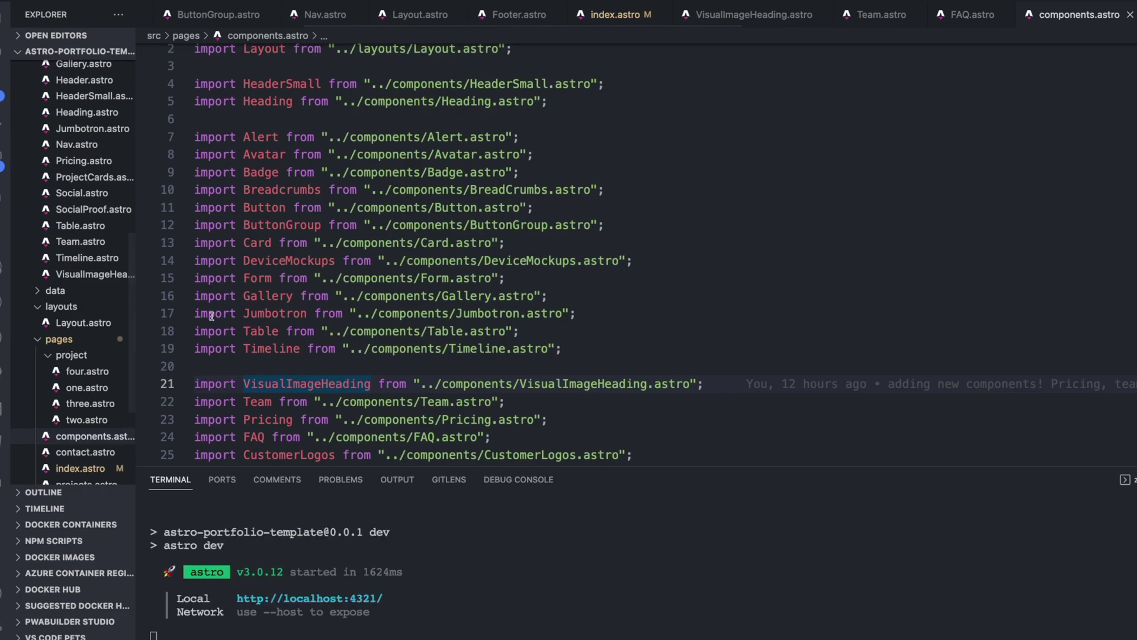
scroll(216, 317, down, 2)
mouse_move(265, 291)
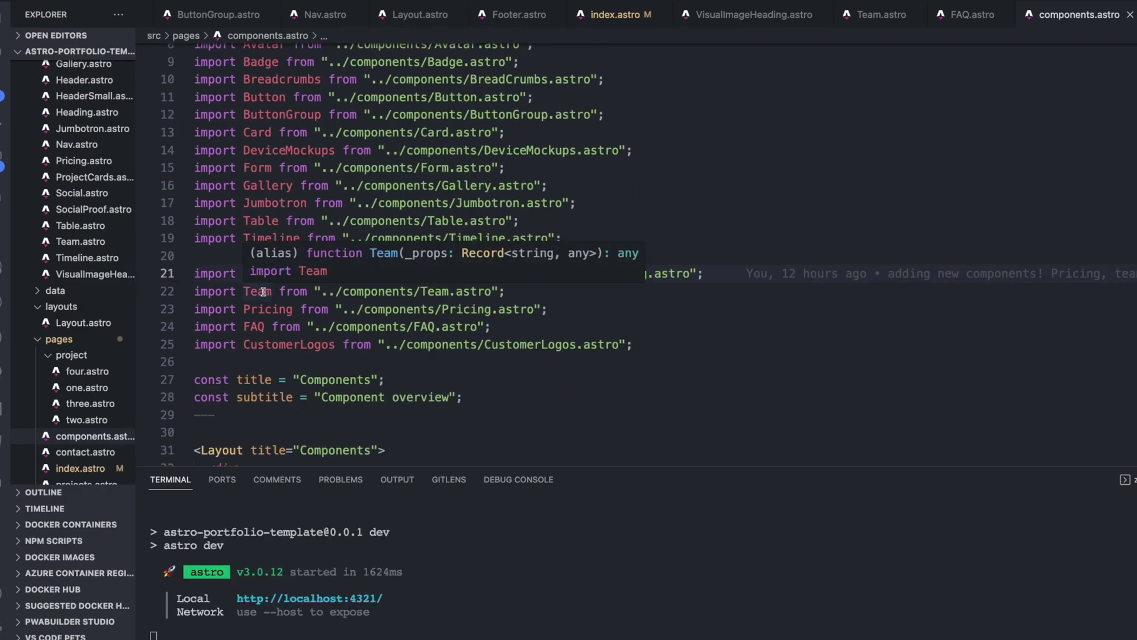
mouse_move(268, 419)
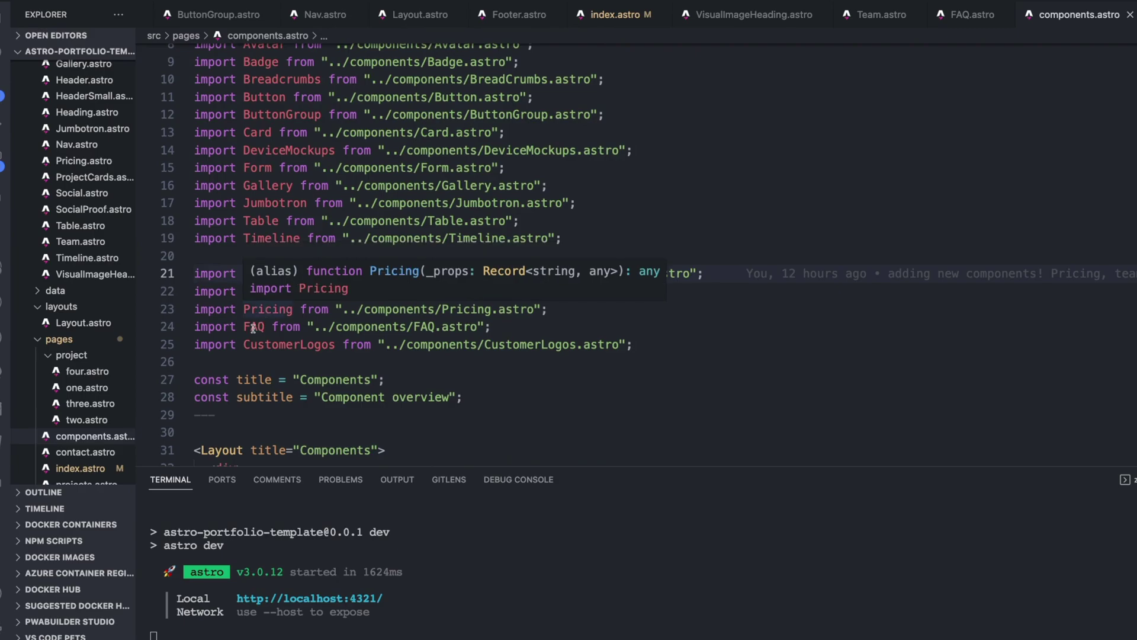
click(253, 327)
click(282, 345)
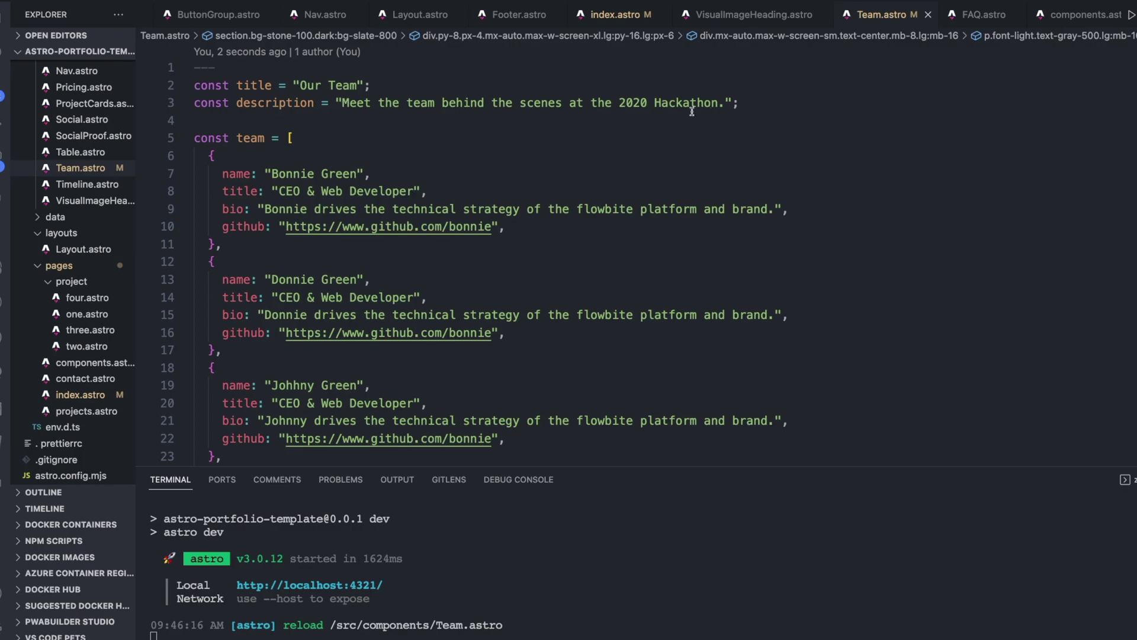
click(271, 138)
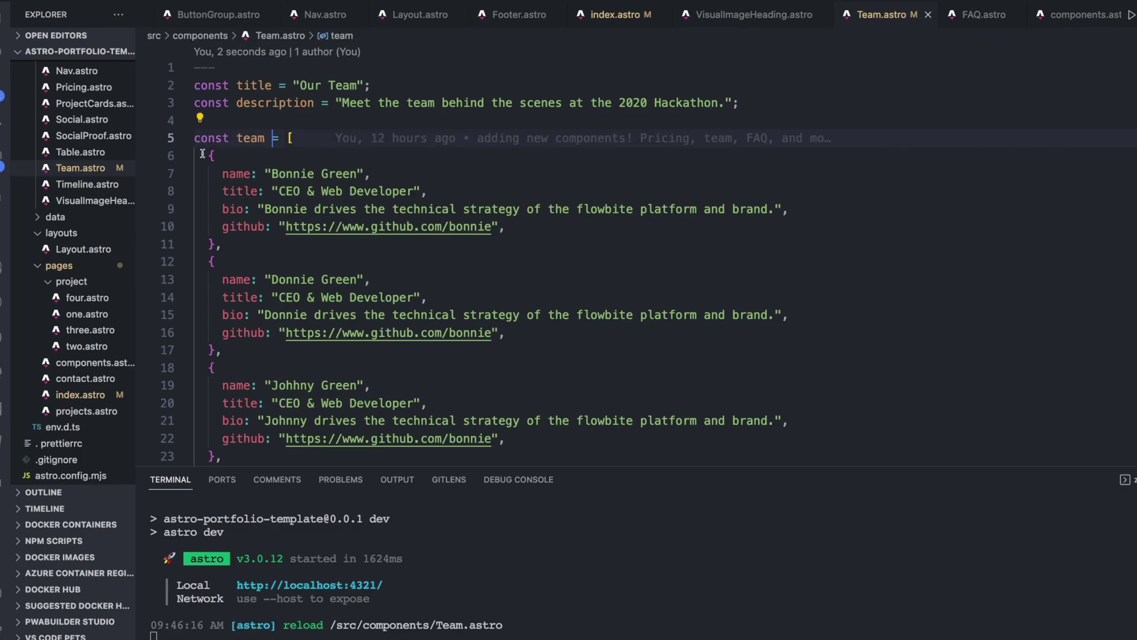
drag(202, 154, 239, 229)
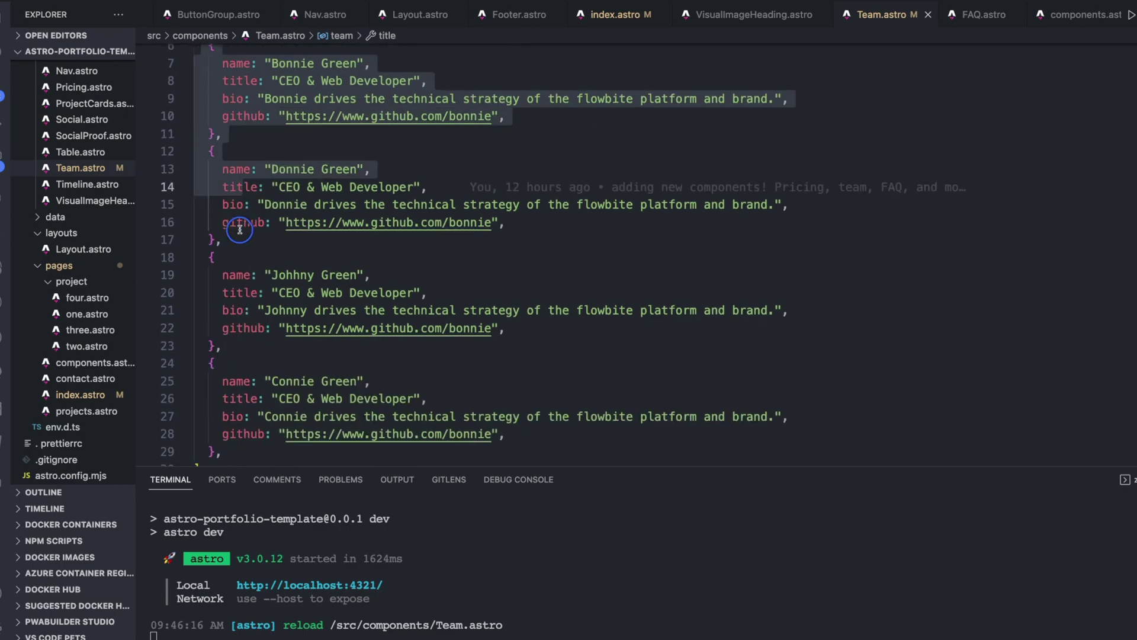
drag(239, 229, 249, 334)
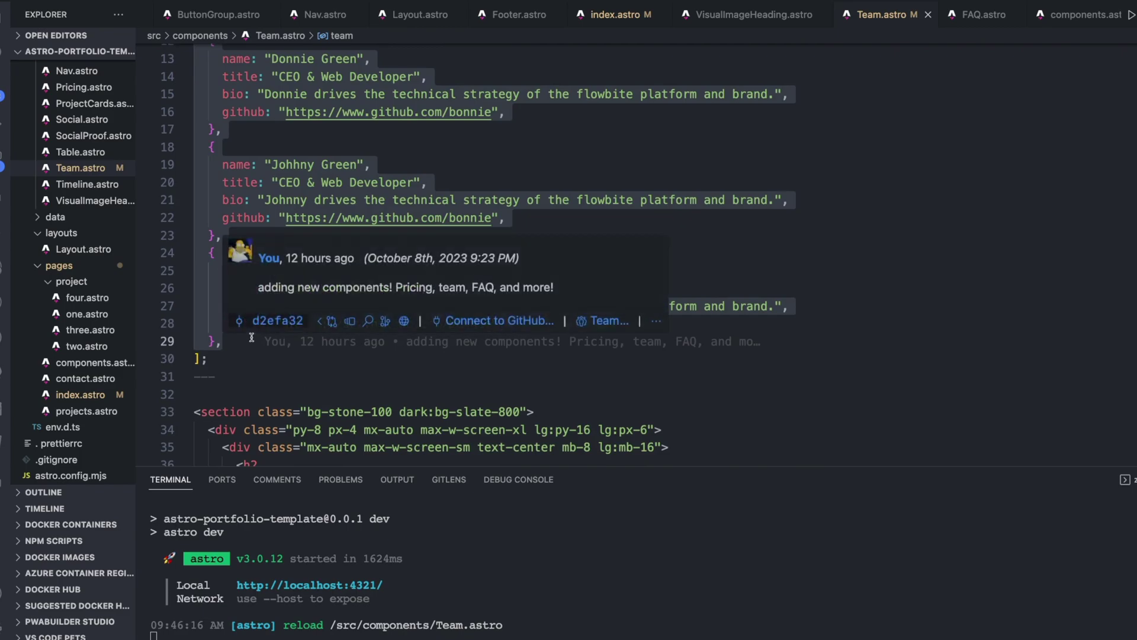
click(257, 338)
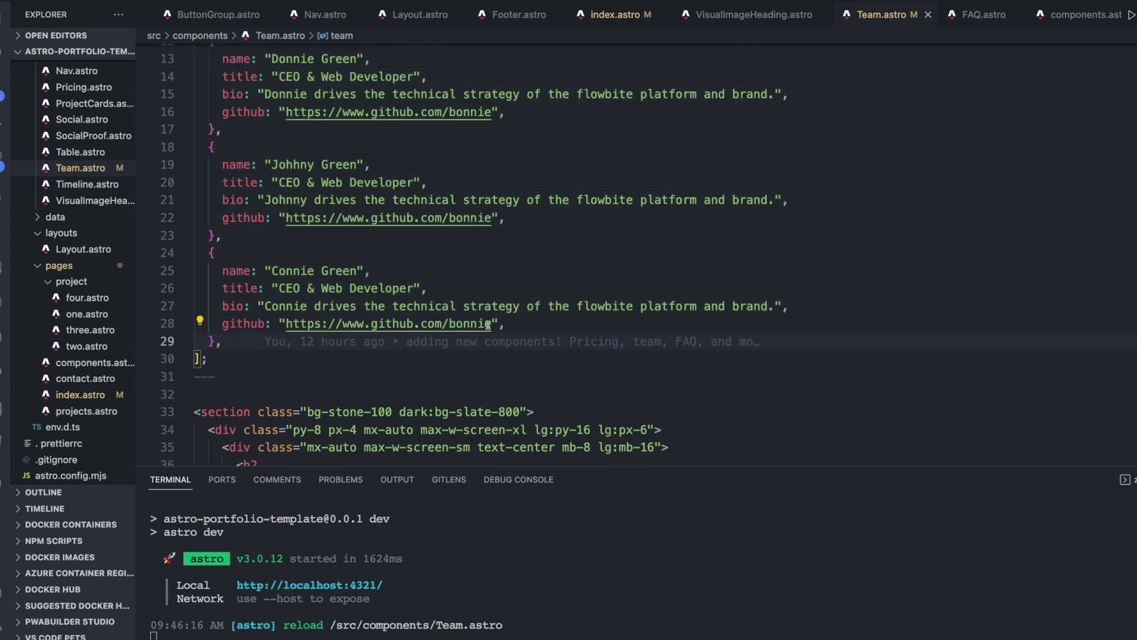
drag(265, 306, 546, 307)
click(546, 306)
scroll(531, 331, down, 10)
scroll(532, 330, down, 2)
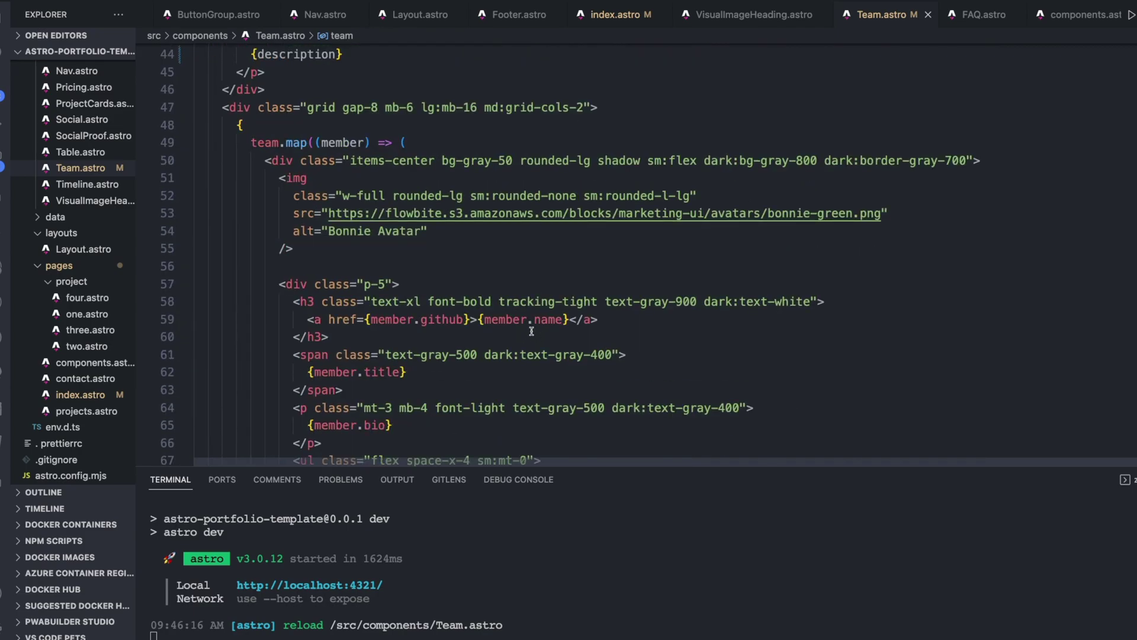
scroll(394, 283, down, 2)
scroll(400, 302, down, 2)
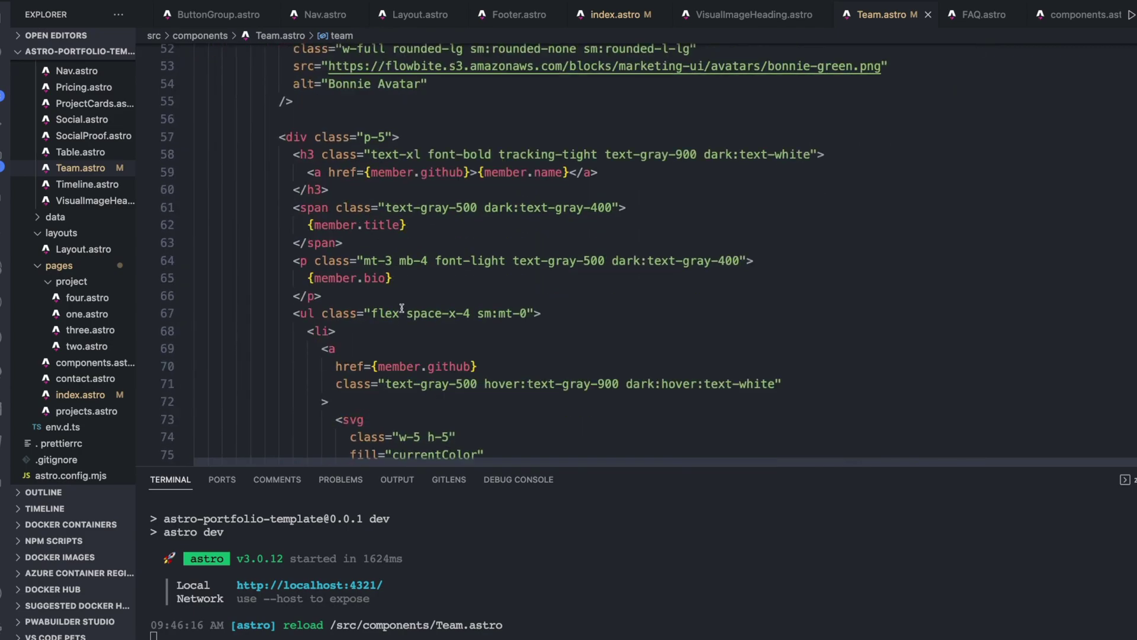
scroll(405, 378, down, 1)
scroll(444, 355, down, 3)
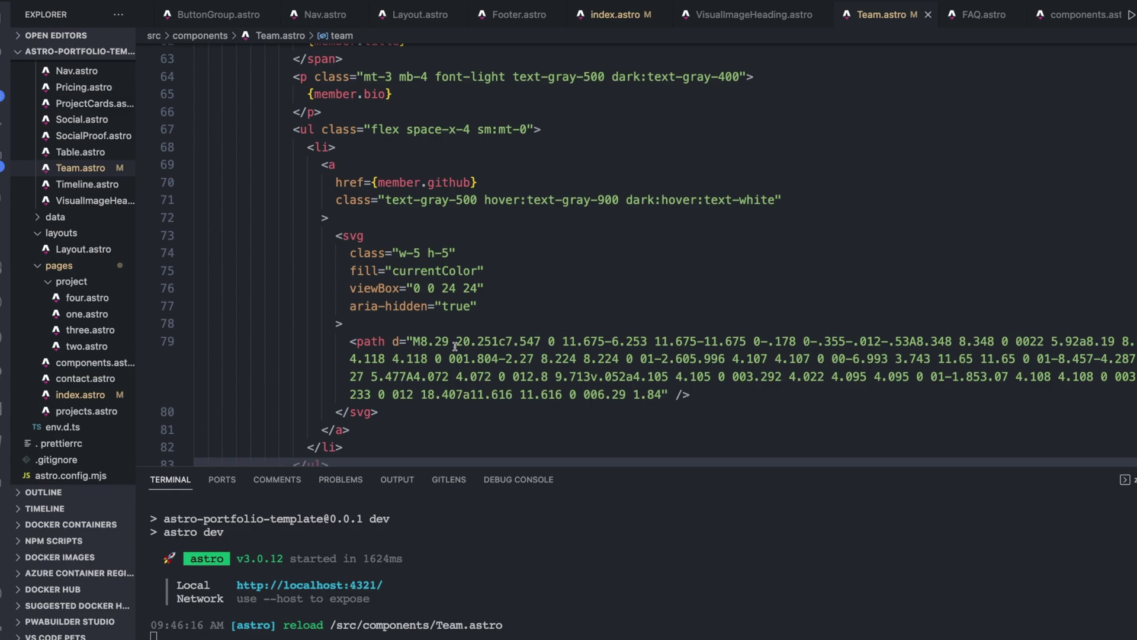
scroll(445, 311, up, 10)
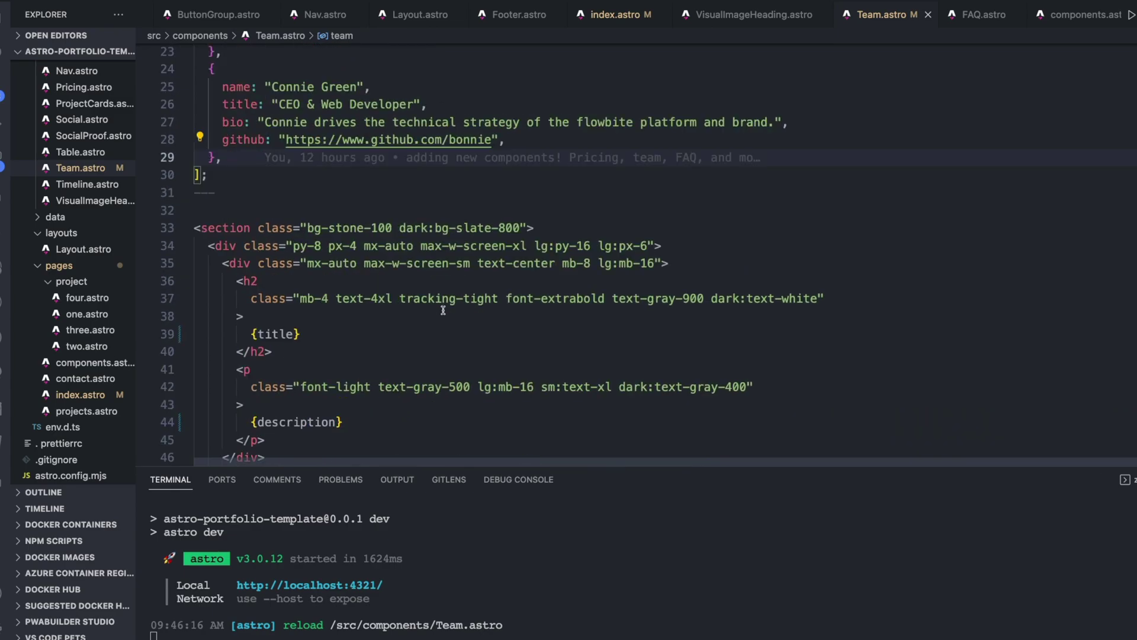
scroll(373, 281, up, 3)
scroll(253, 315, up, 6)
scroll(258, 347, down, 1)
scroll(264, 349, down, 1)
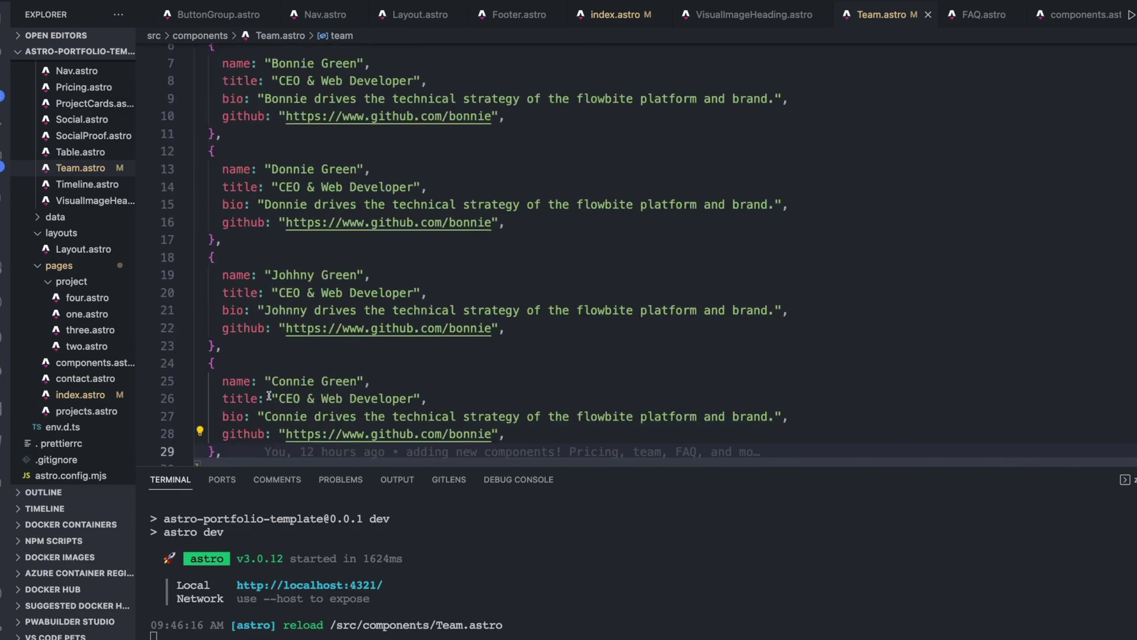
drag(242, 455, 231, 168)
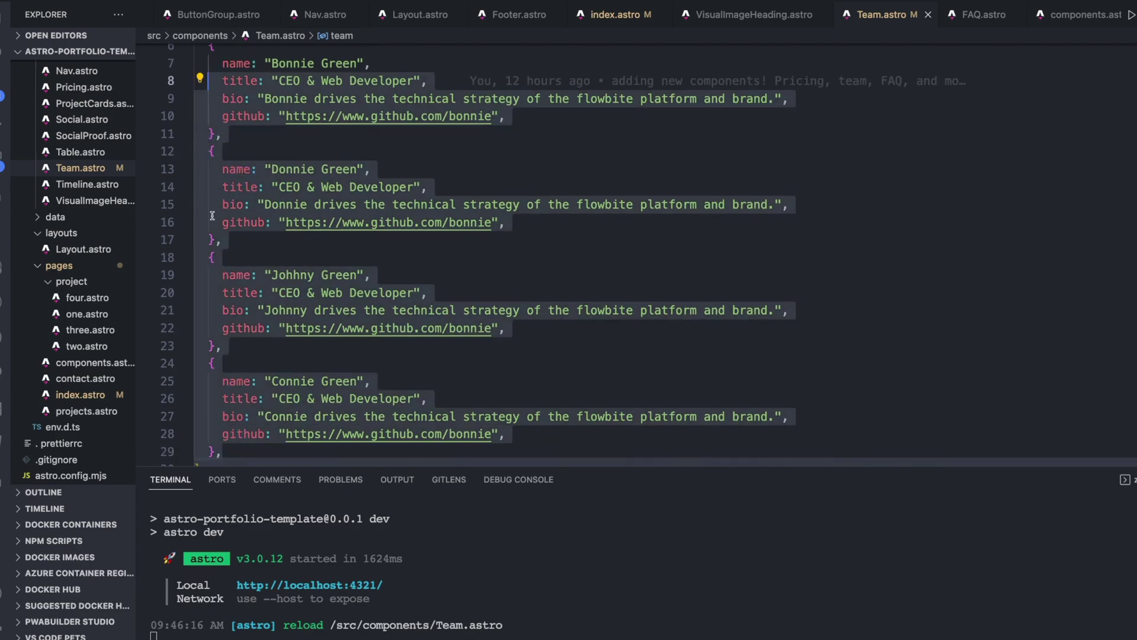
Open Pricing.astro from the imports and review the Starter and Company plan details.
key(ctrl+Tab)
ctrl+click(258, 320)
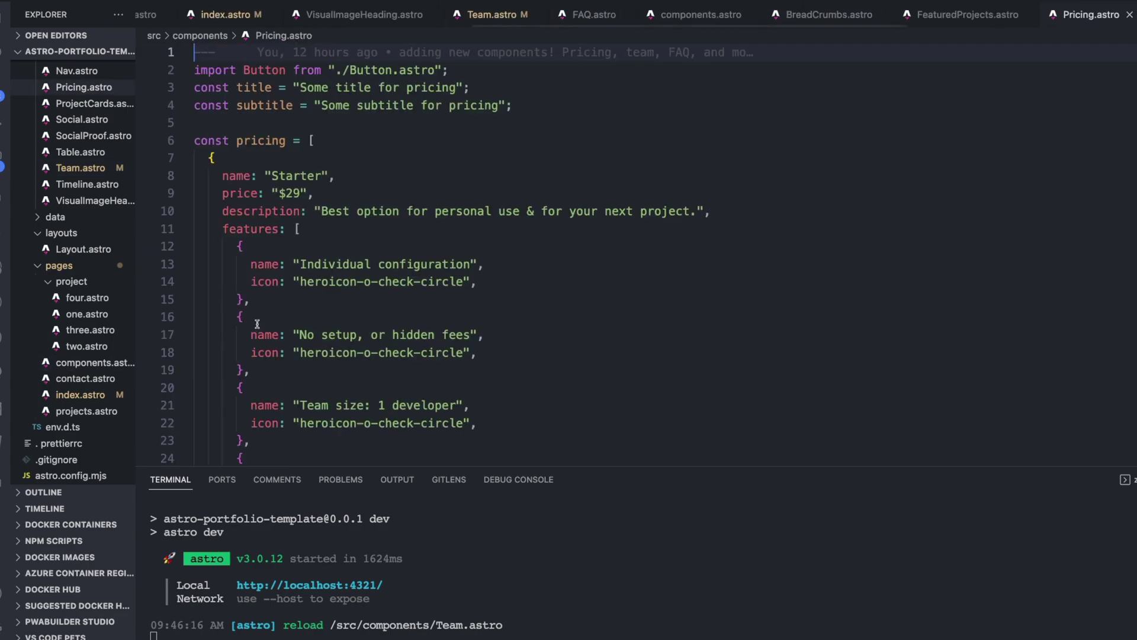
scroll(328, 275, down, 1)
scroll(260, 154, up, 1)
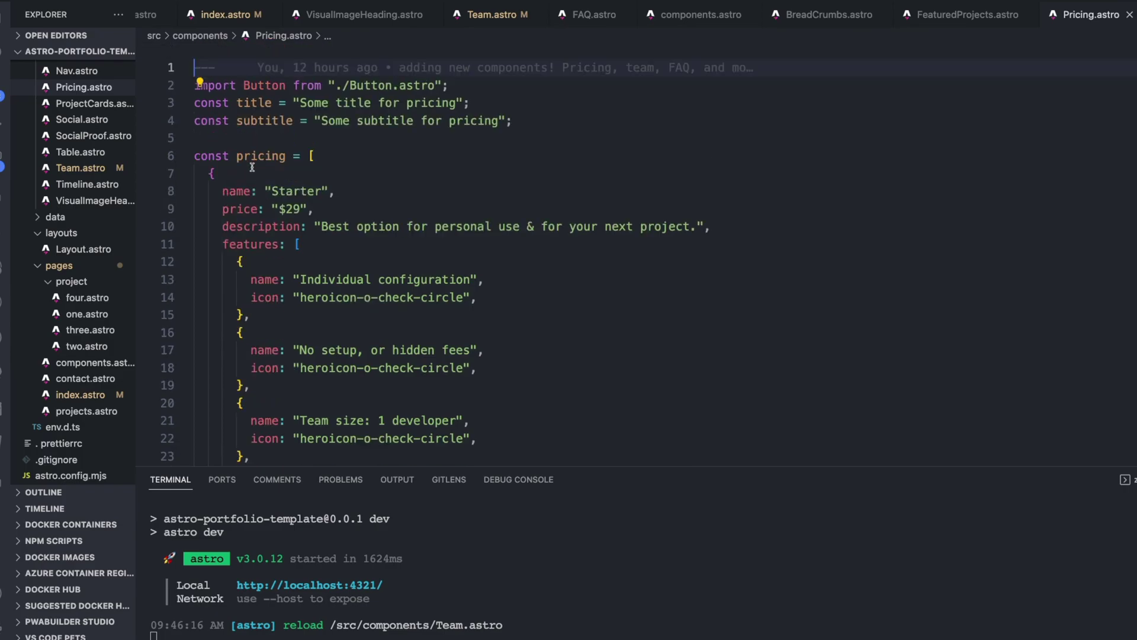
mouse_move(209, 170)
mouse_down()
mouse_move(236, 300)
mouse_move(256, 278)
mouse_up()
scroll(236, 300, down, 3)
scroll(235, 299, up, 1)
scroll(248, 285, up, 1)
scroll(256, 278, up, 1)
click(325, 166)
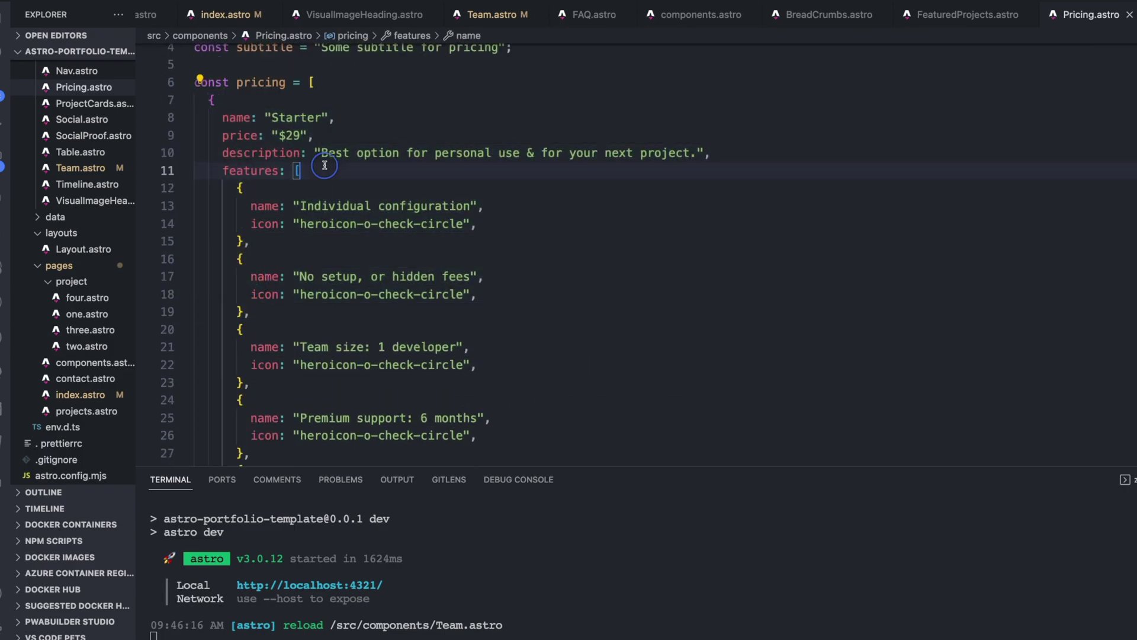
click(256, 153)
triple_click(256, 153)
scroll(277, 178, down, 8)
scroll(281, 203, down, 1)
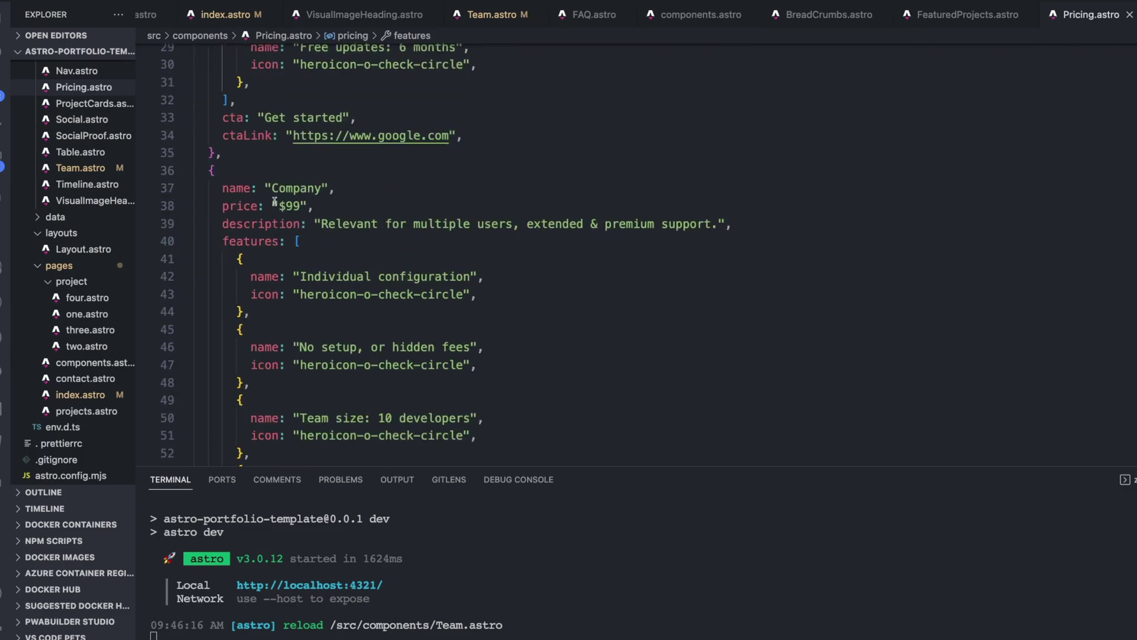
double_click(288, 189)
click(243, 206)
scroll(306, 287, down, 1)
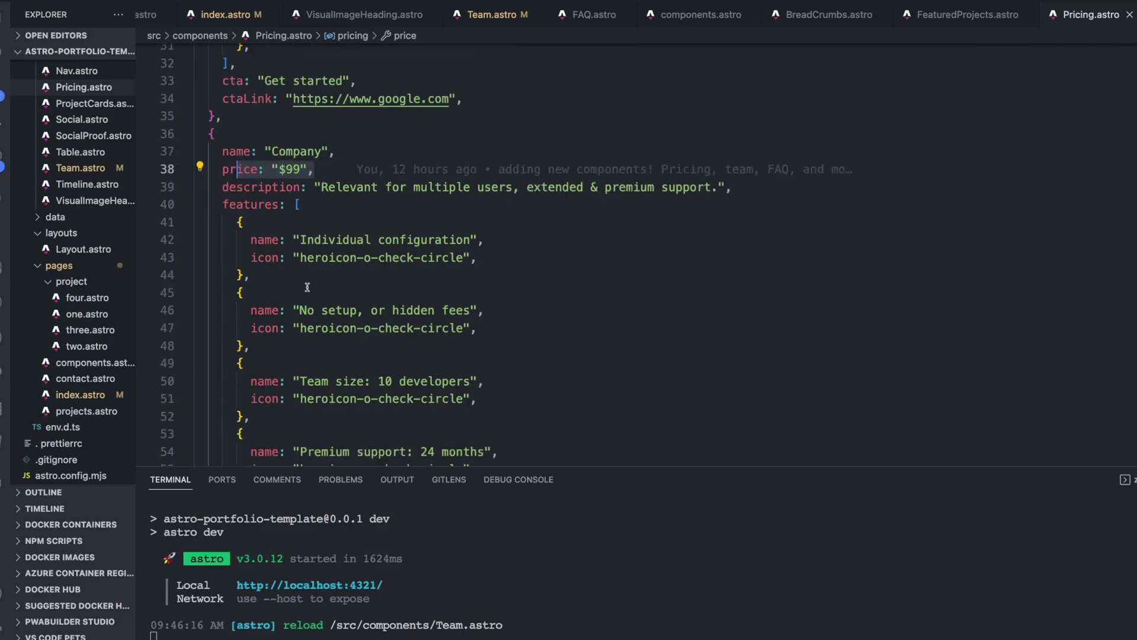
scroll(306, 287, down, 2)
scroll(306, 293, down, 4)
scroll(307, 298, down, 2)
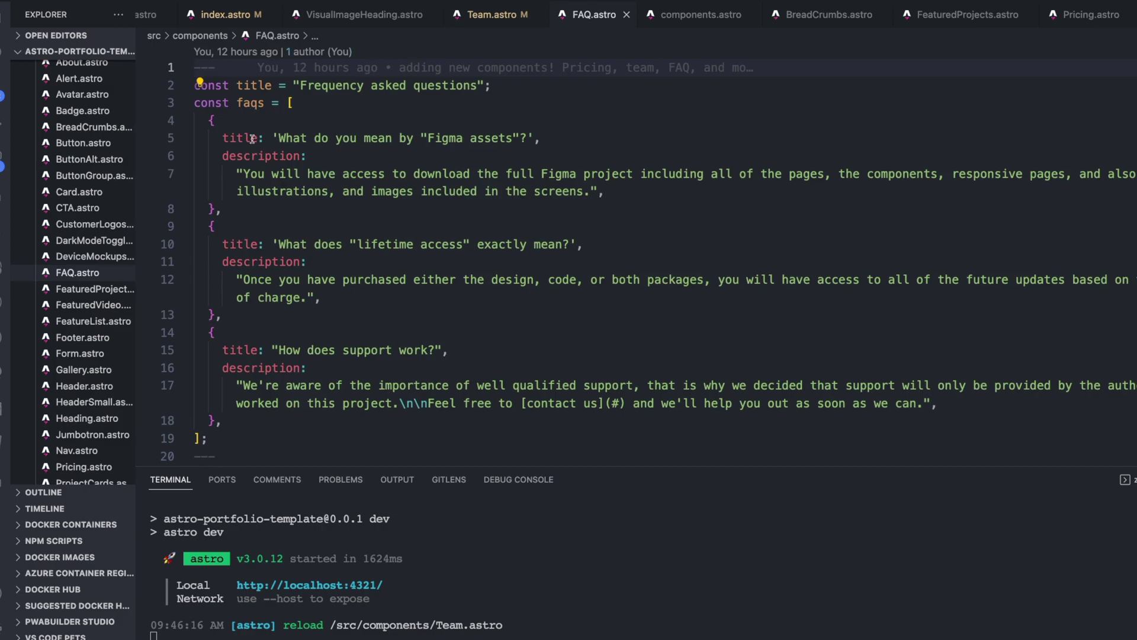
Review the third question's entry in the FAQ component.
drag(228, 424, 231, 350)
click(230, 351)
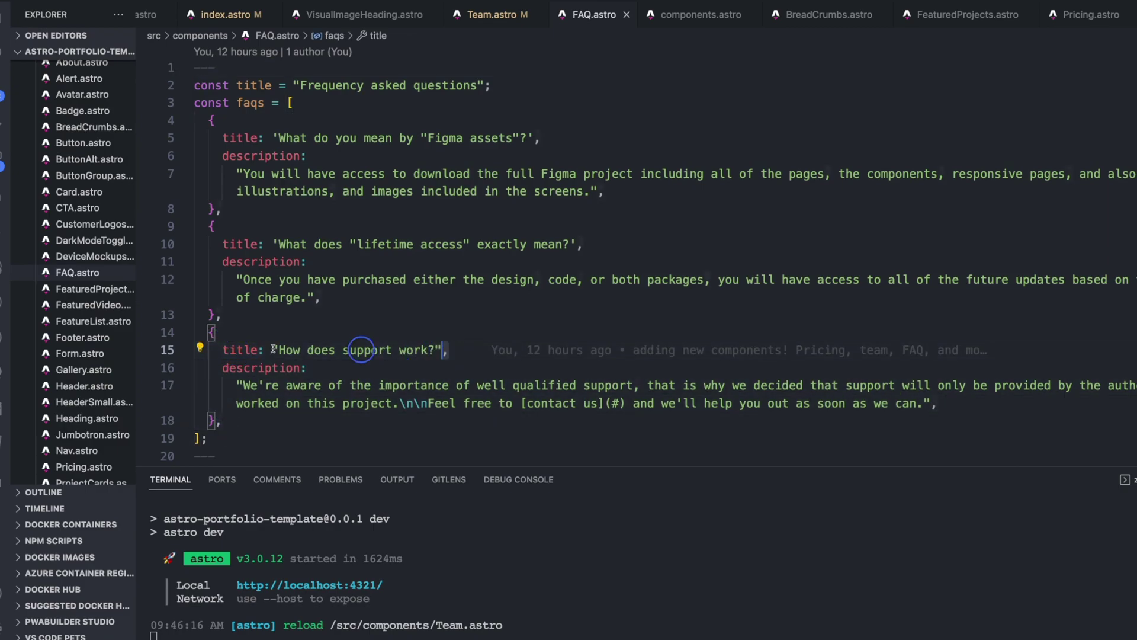
drag(450, 351, 229, 350)
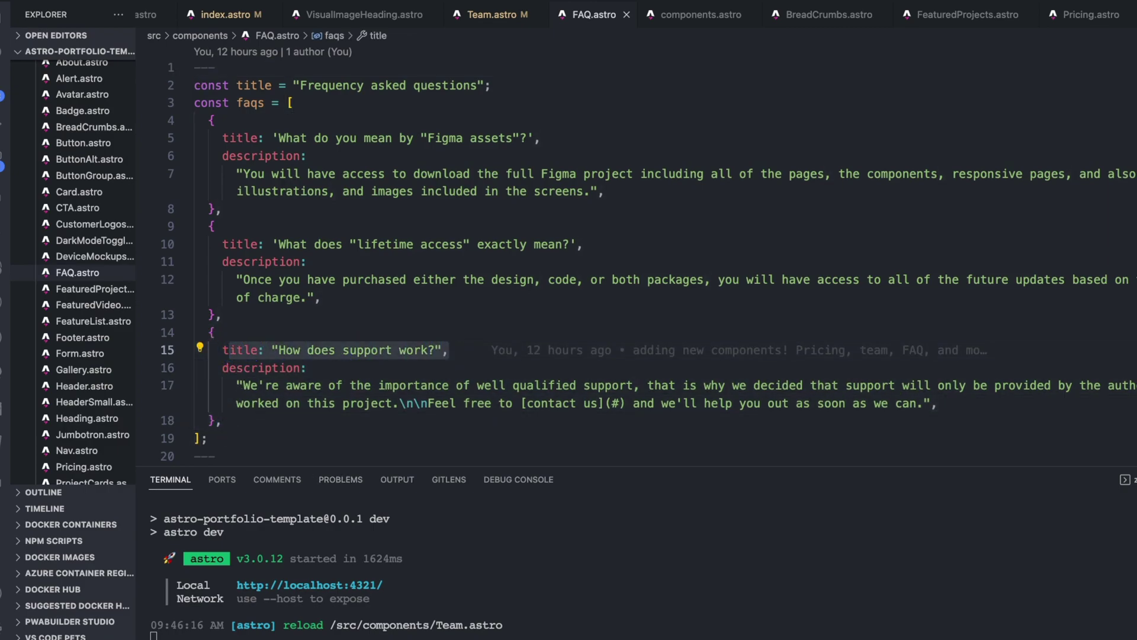
In the browser preview, inspect the Project Title Here section and Bonnie Green's team card.
key(super+Tab)
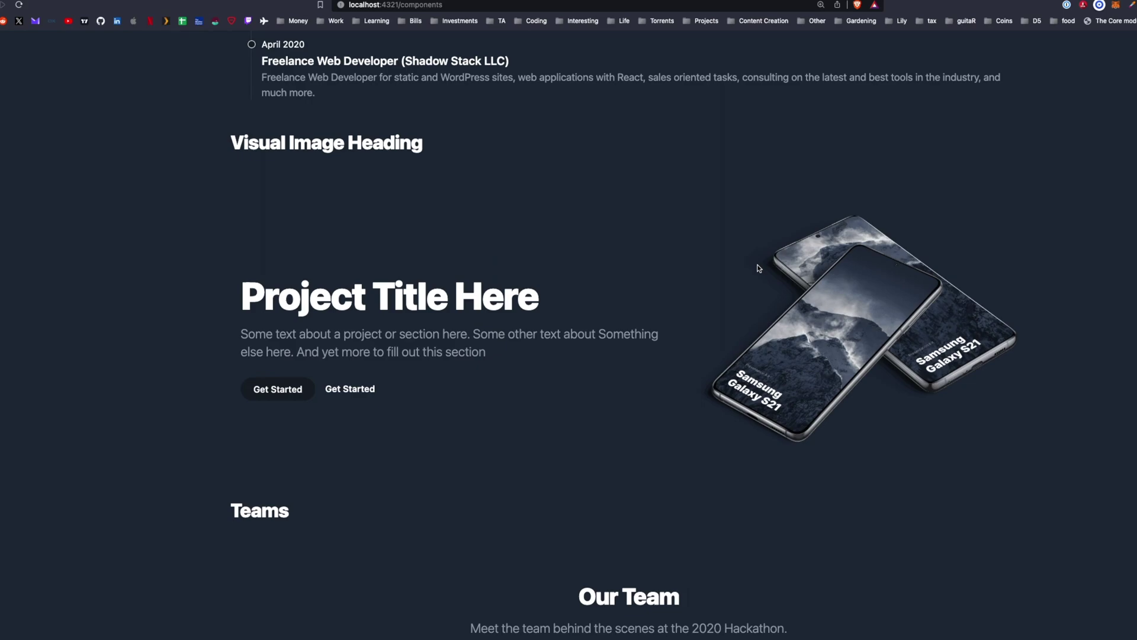
drag(247, 293, 533, 361)
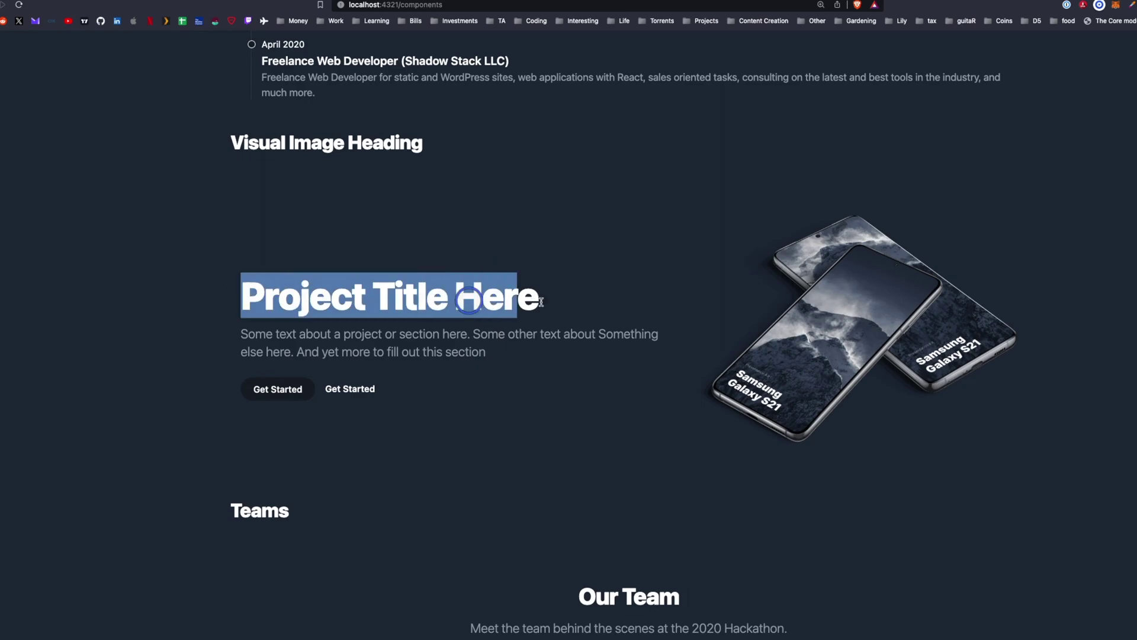
click(480, 352)
drag(465, 344, 465, 334)
click(465, 336)
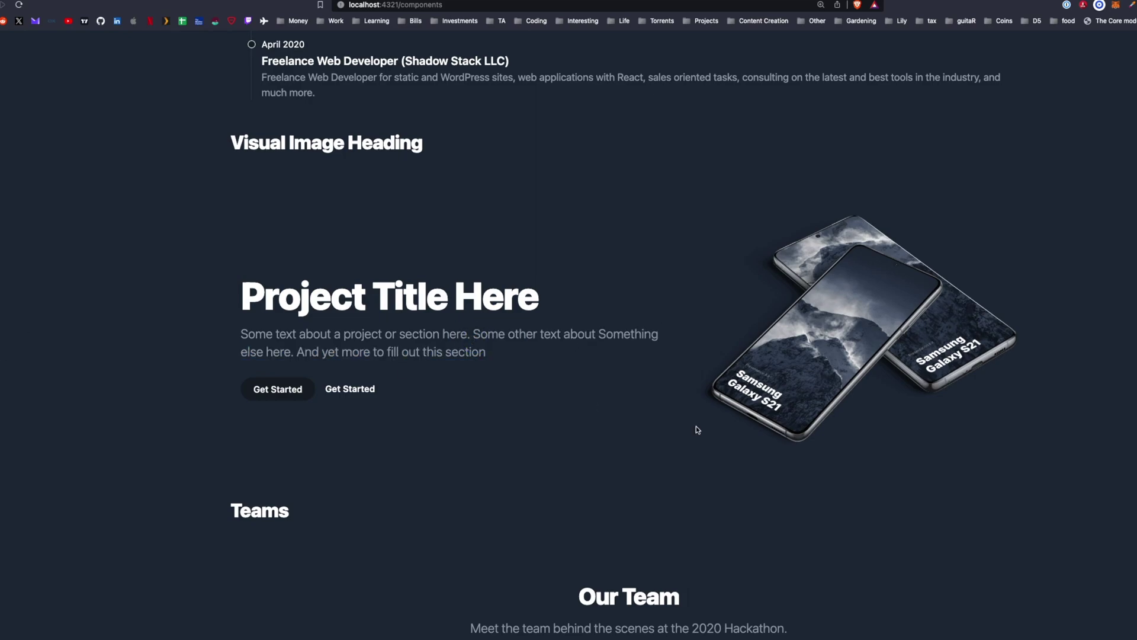
triple_click(519, 353)
scroll(431, 420, down, 1)
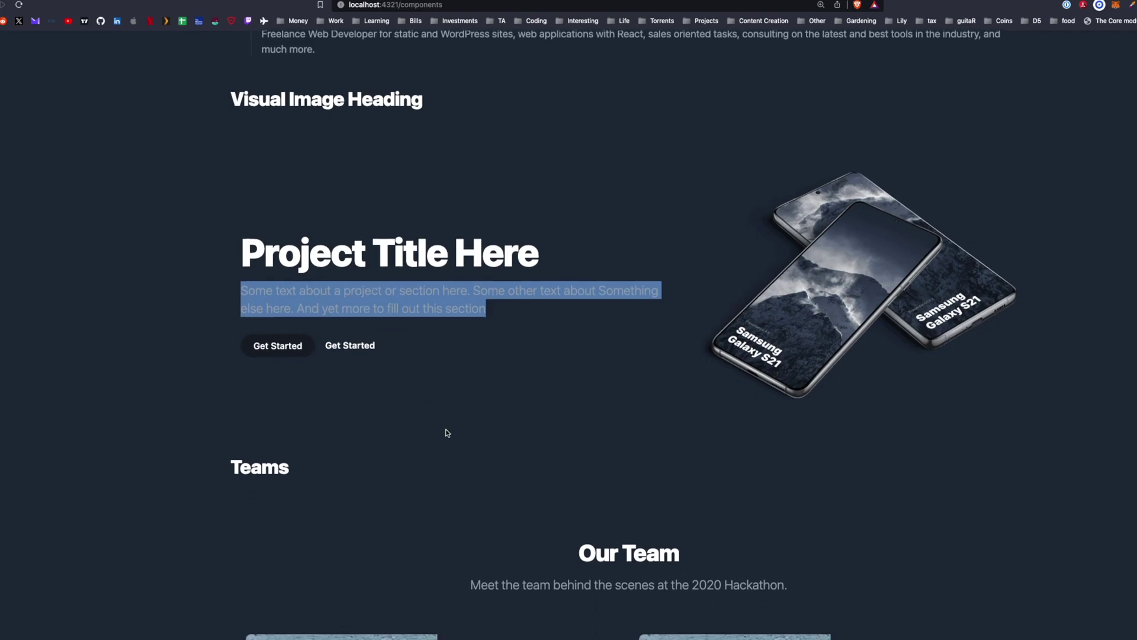
scroll(447, 431, down, 2)
scroll(449, 432, down, 5)
scroll(451, 433, down, 1)
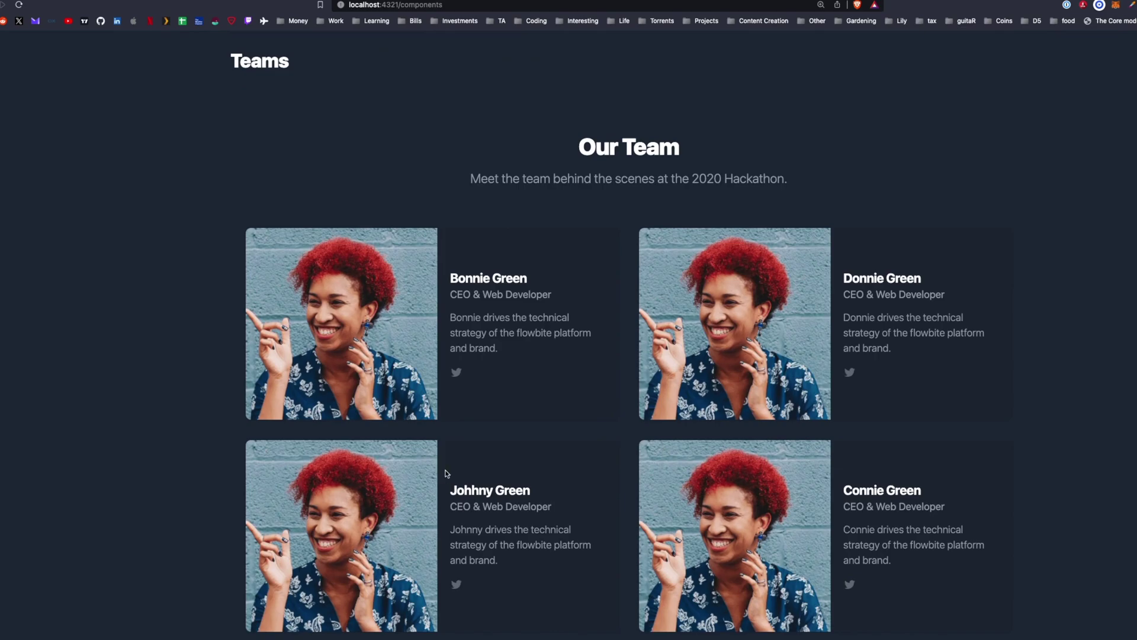
triple_click(501, 349)
click(461, 285)
drag(461, 285, 474, 290)
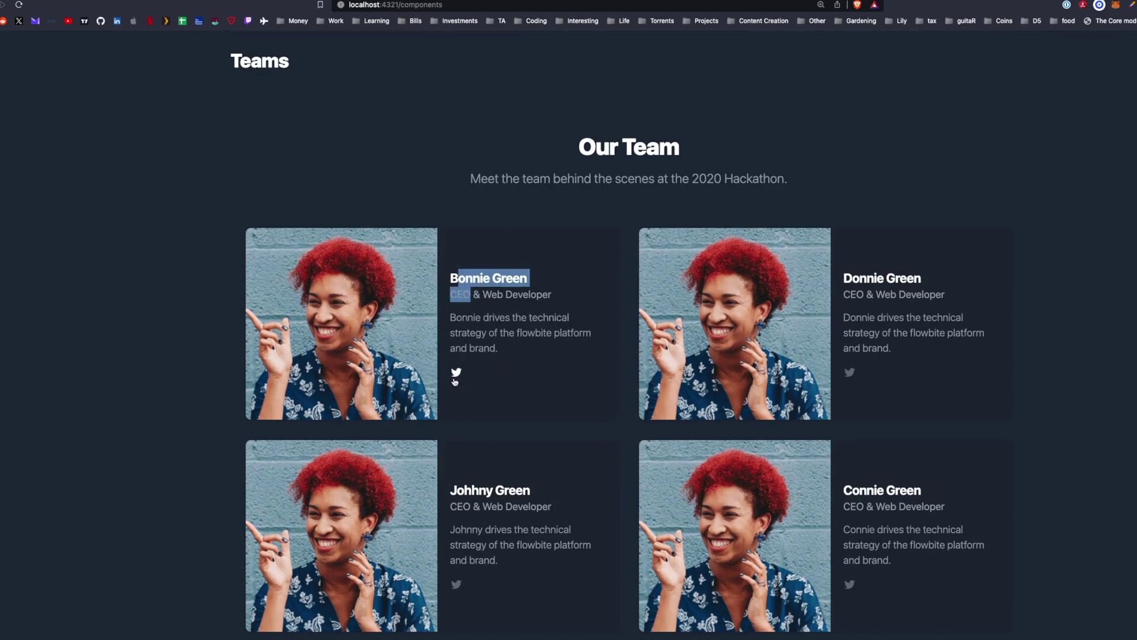
scroll(489, 401, down, 4)
scroll(488, 403, down, 1)
scroll(489, 401, down, 3)
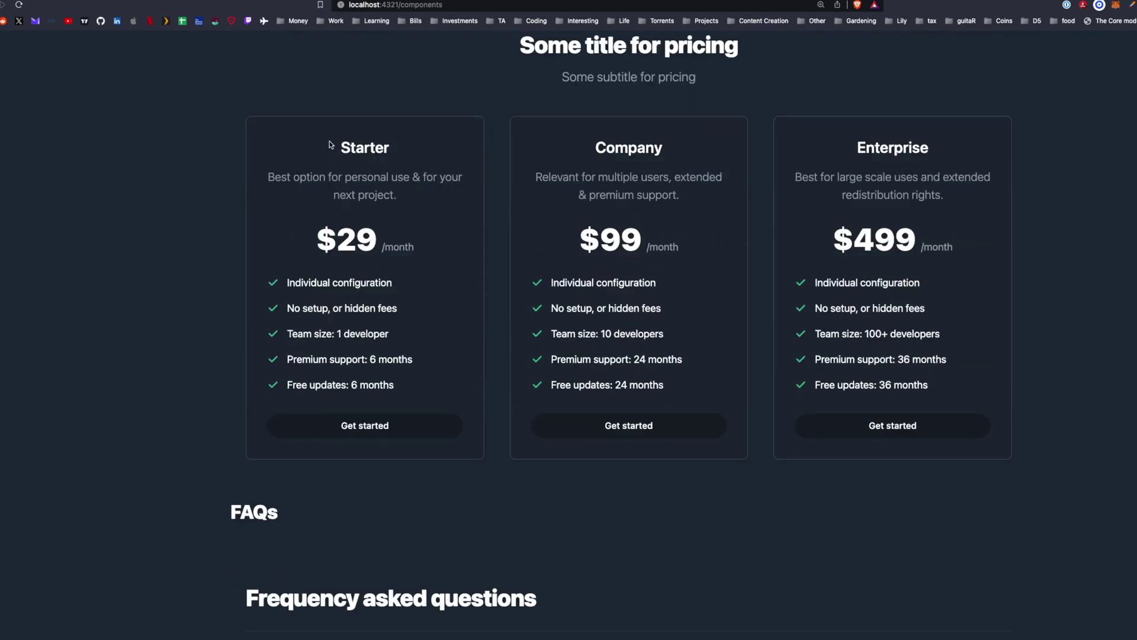
Highlight the Starter, Company and Enterprise pricing plan headings.
drag(329, 145, 401, 152)
drag(583, 146, 676, 160)
drag(855, 148, 925, 148)
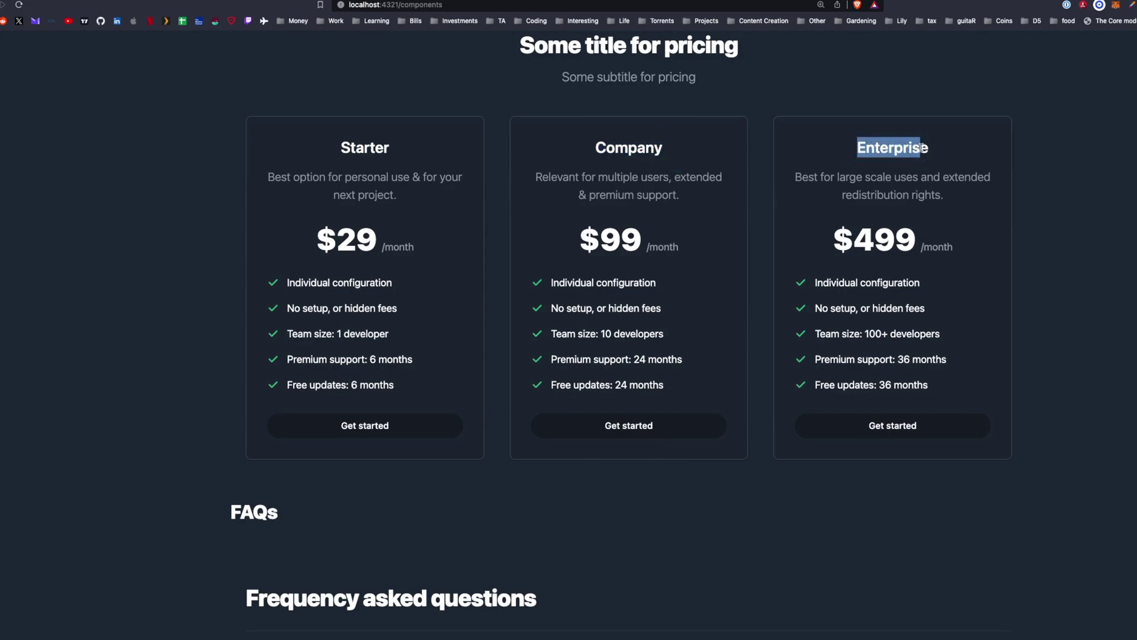
scroll(722, 226, down, 1)
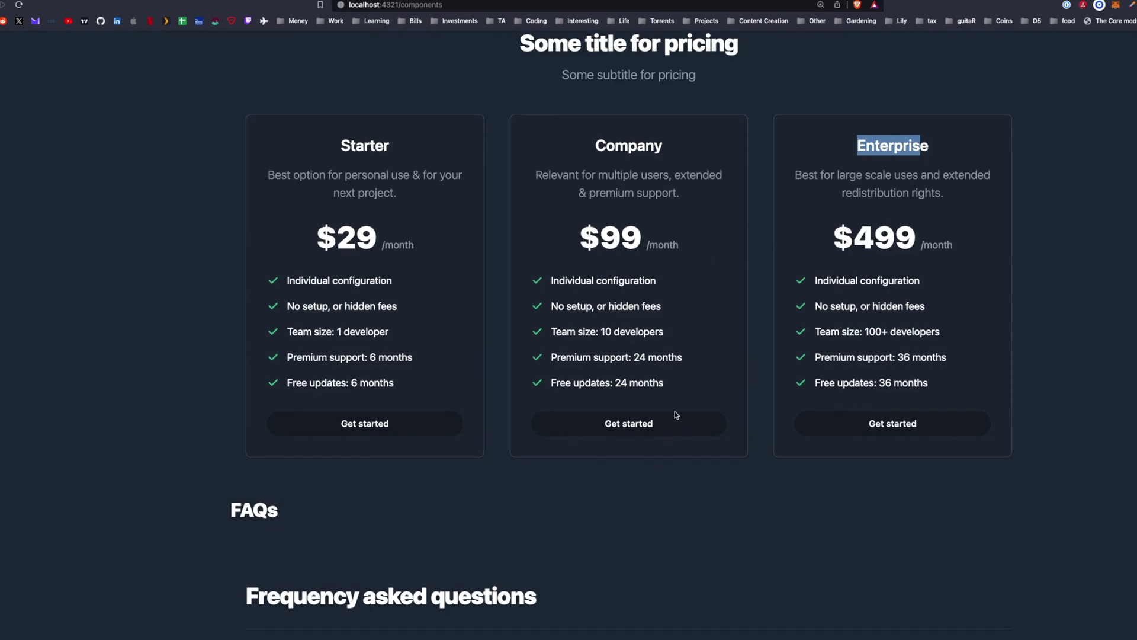
Change the Starter price in Pricing.astro from $29 to $129 and save.
key(super+Tab)
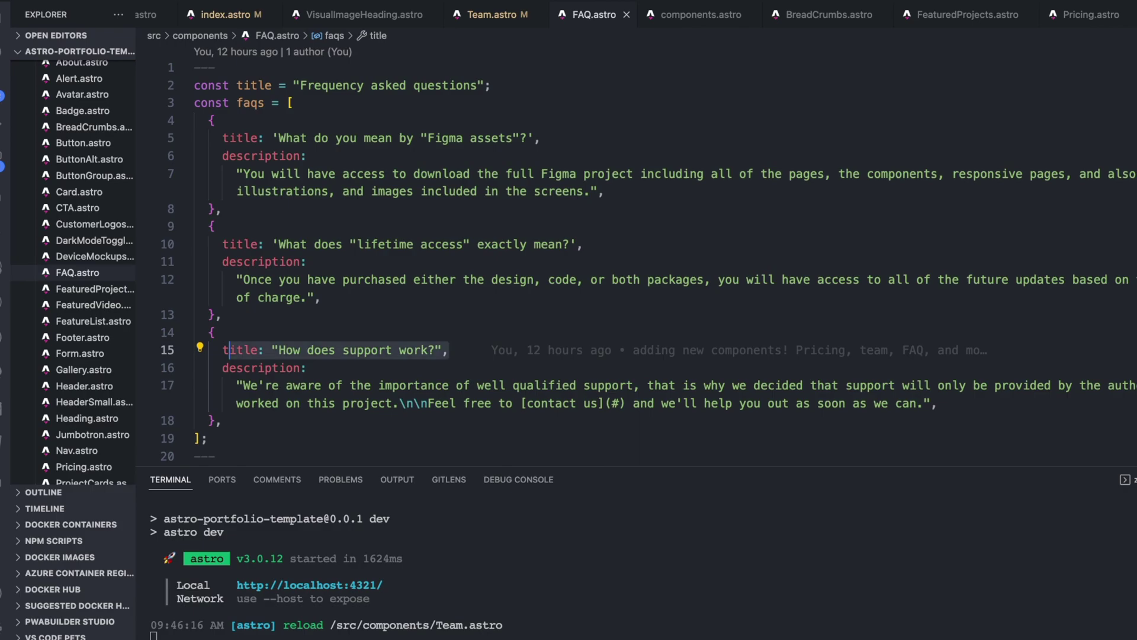
scroll(89, 294, down, 3)
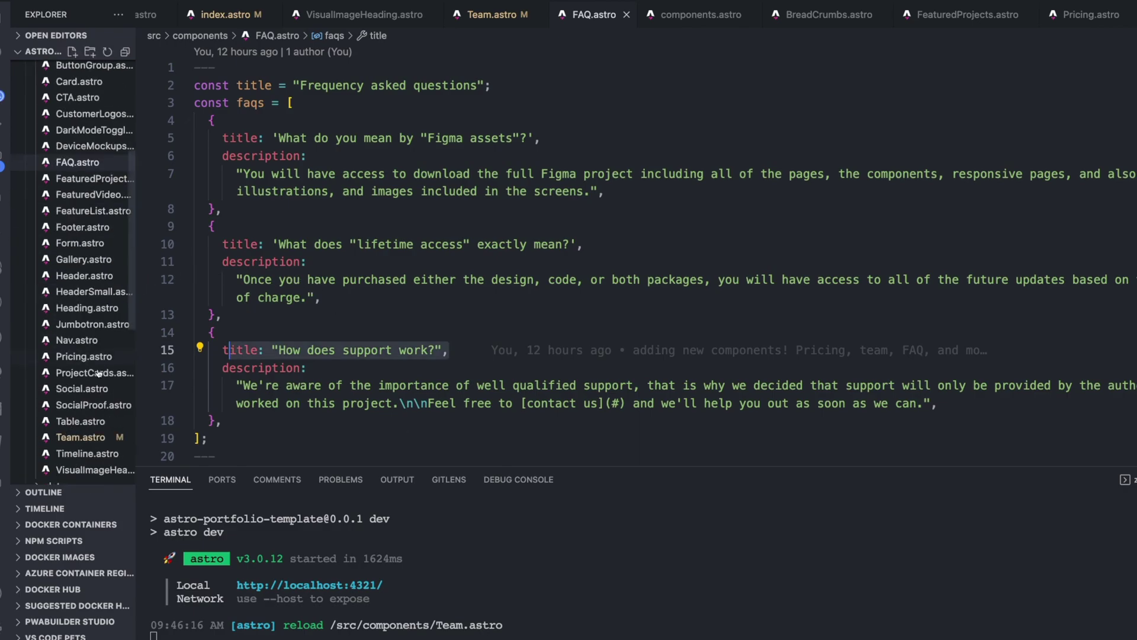
click(83, 357)
scroll(405, 174, up, 5)
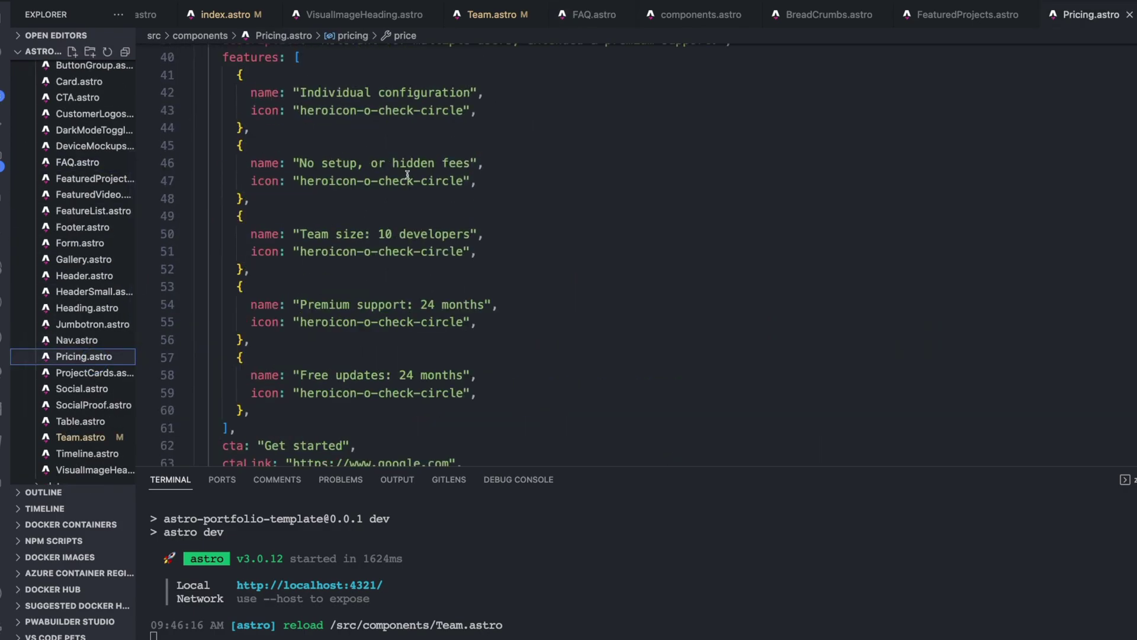
scroll(406, 174, up, 4)
scroll(408, 177, up, 9)
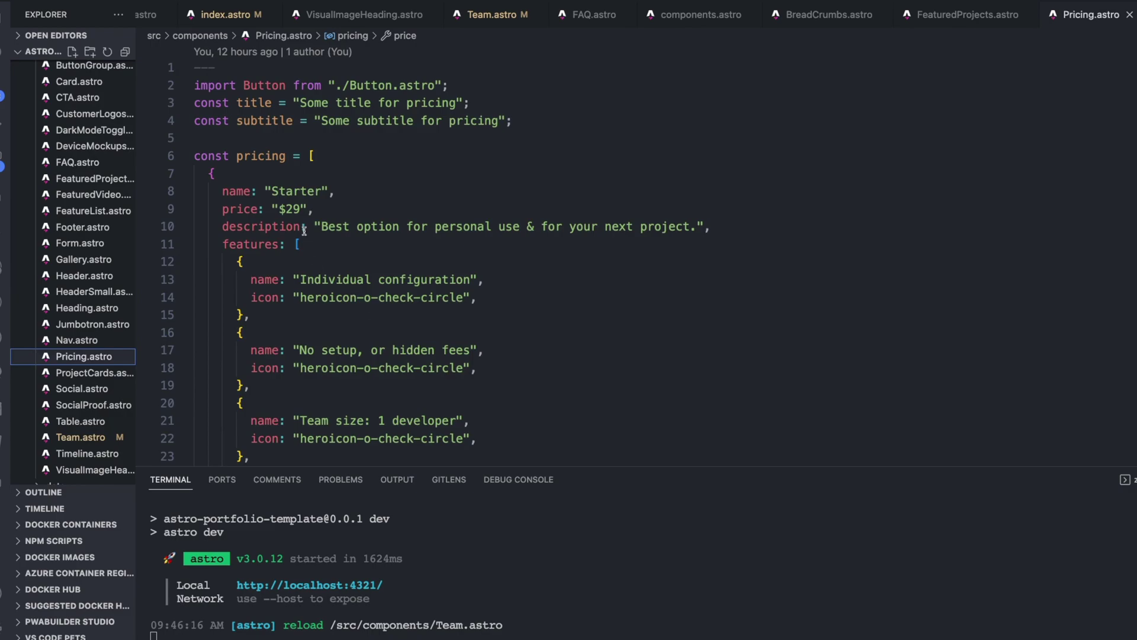
click(283, 209)
text(1)
key(ctrl+s)
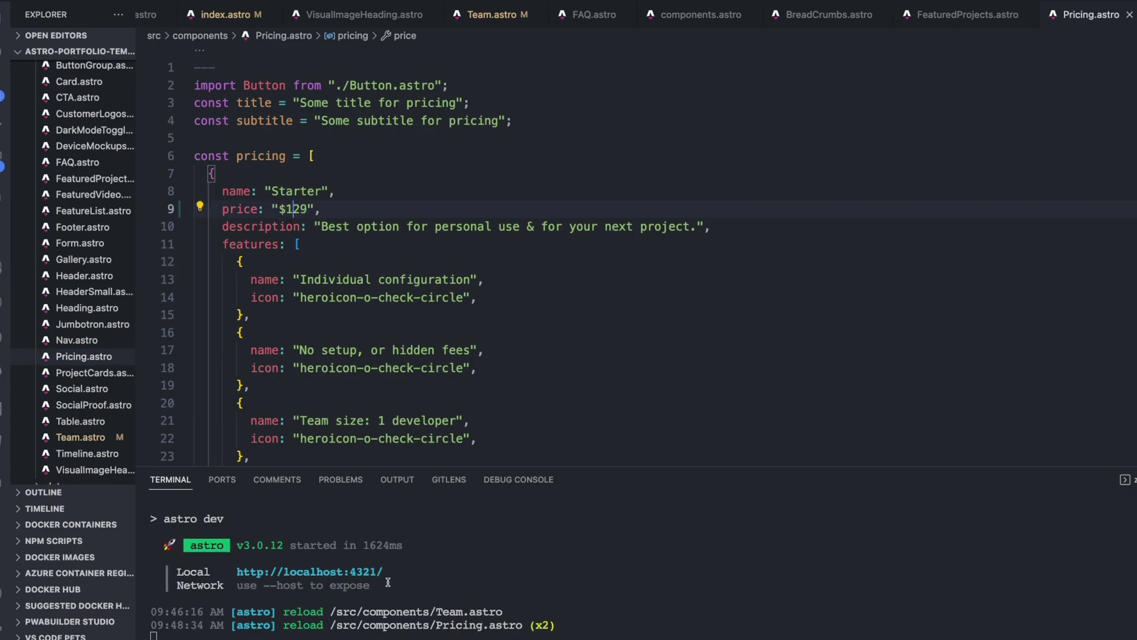
Check in Brave that the Starter card now shows $129.
key(alt+Tab)
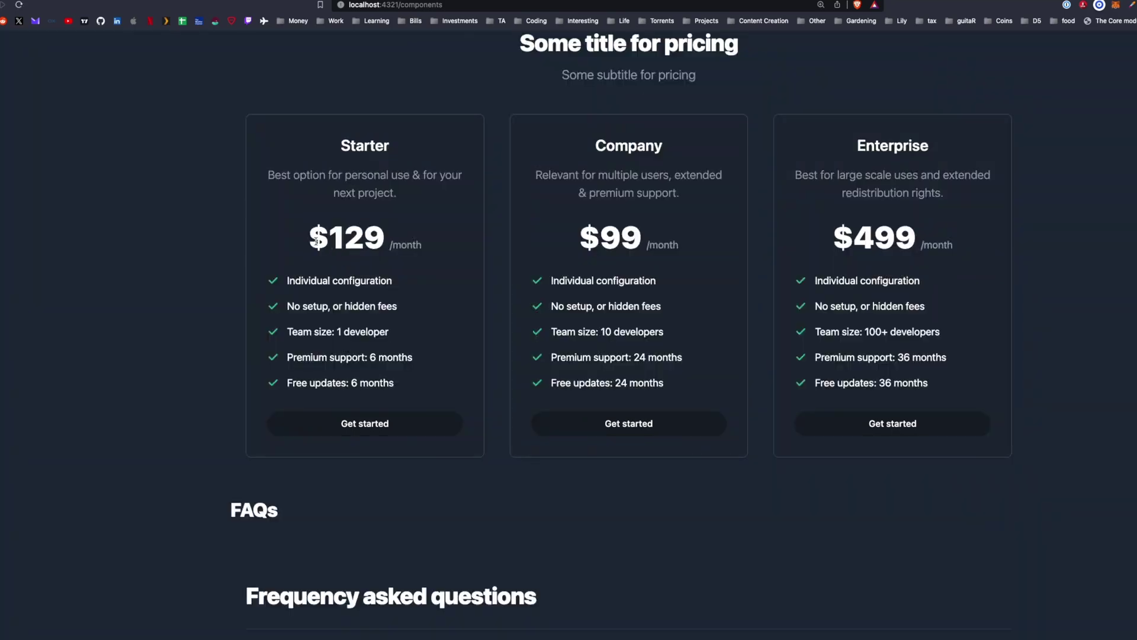
drag(309, 233, 391, 244)
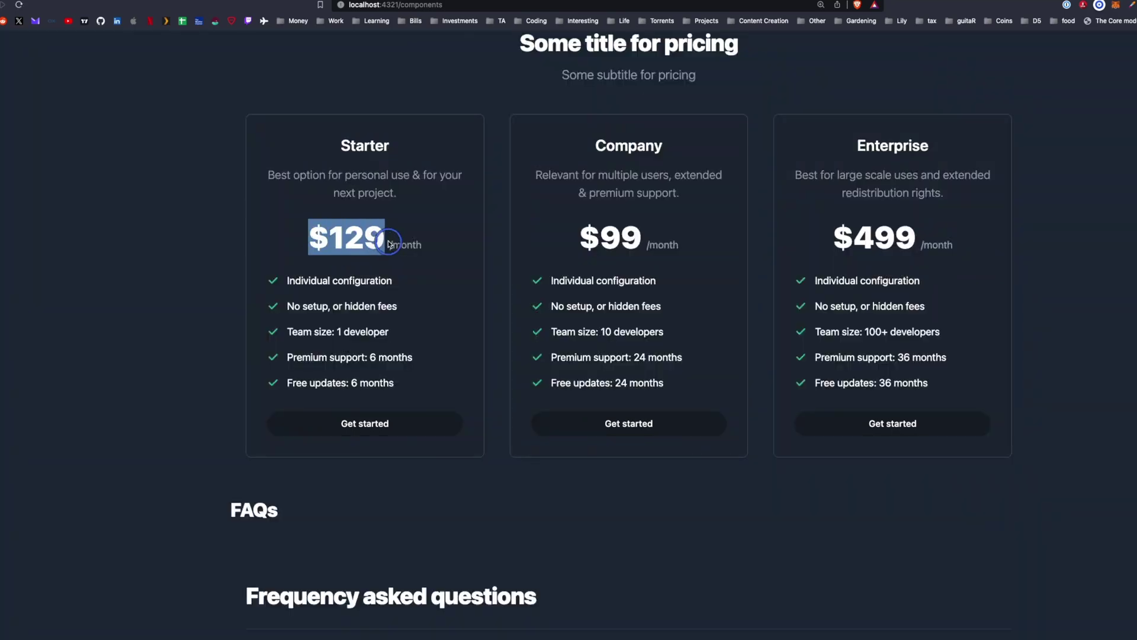
click(416, 255)
scroll(437, 339, down, 10)
scroll(436, 343, up, 3)
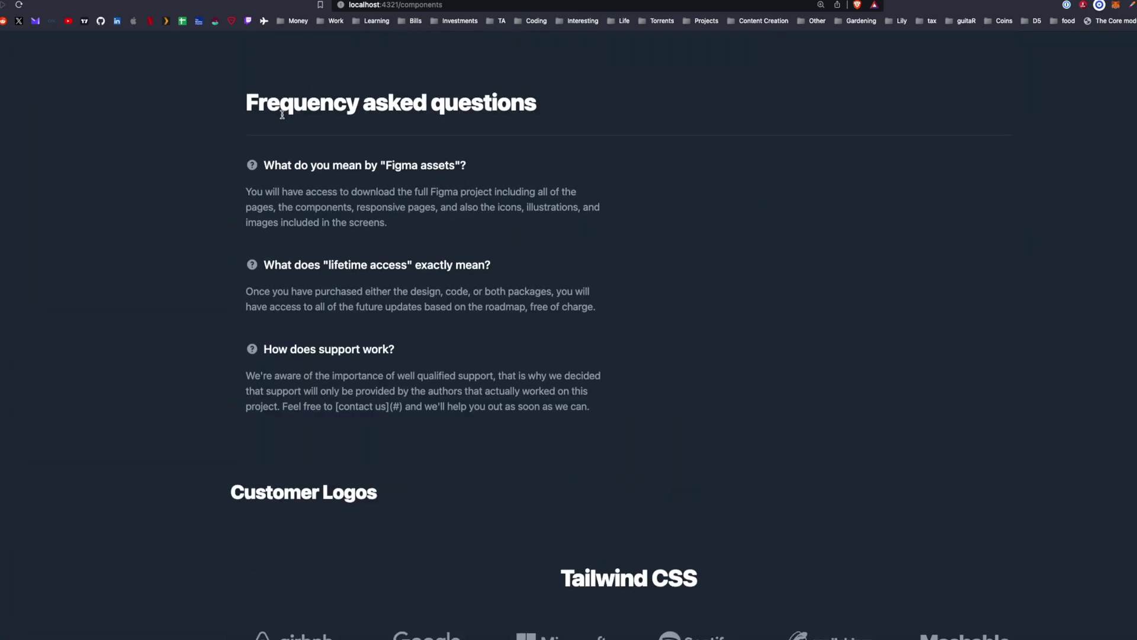
scroll(516, 337, down, 2)
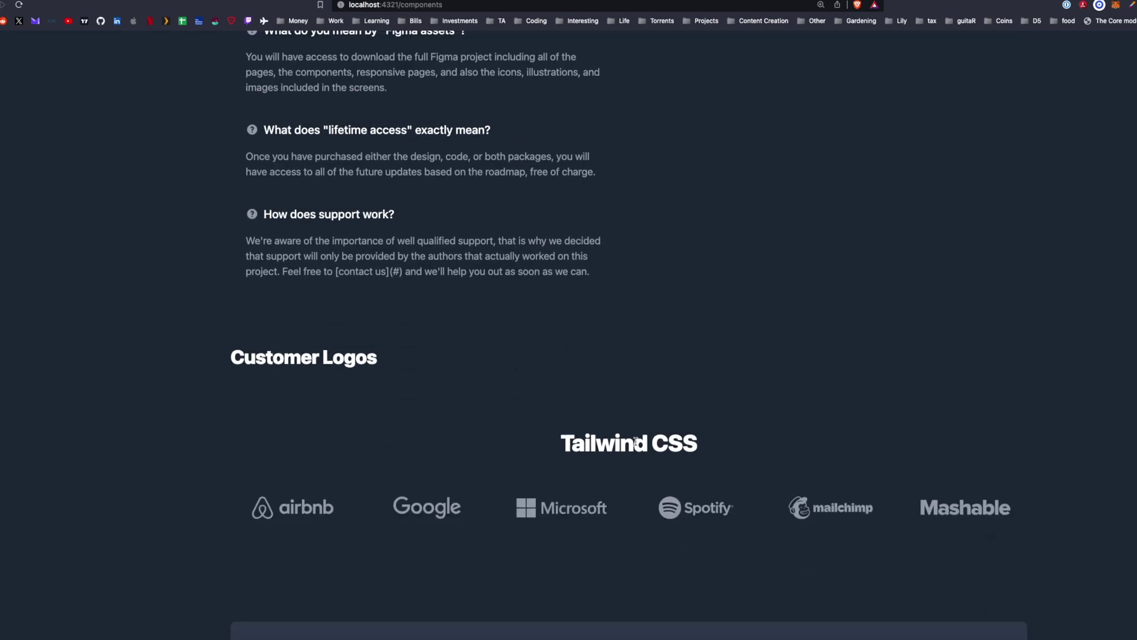
Add a Pricing component import on line 7 of index.astro and save.
key(super+Tab)
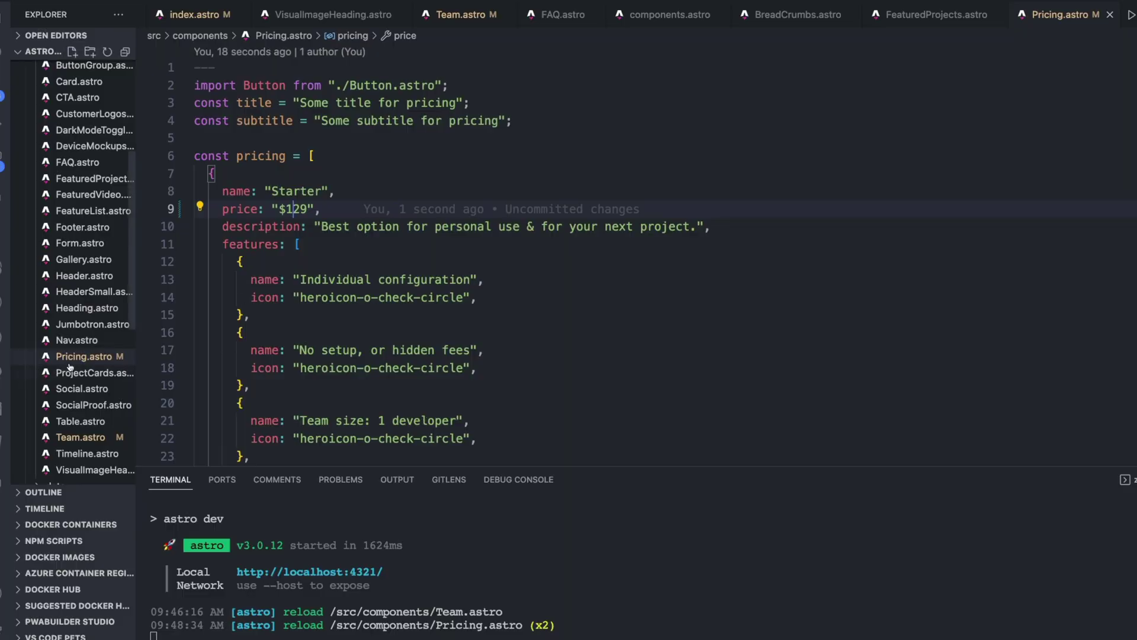
scroll(69, 366, down, 8)
click(80, 297)
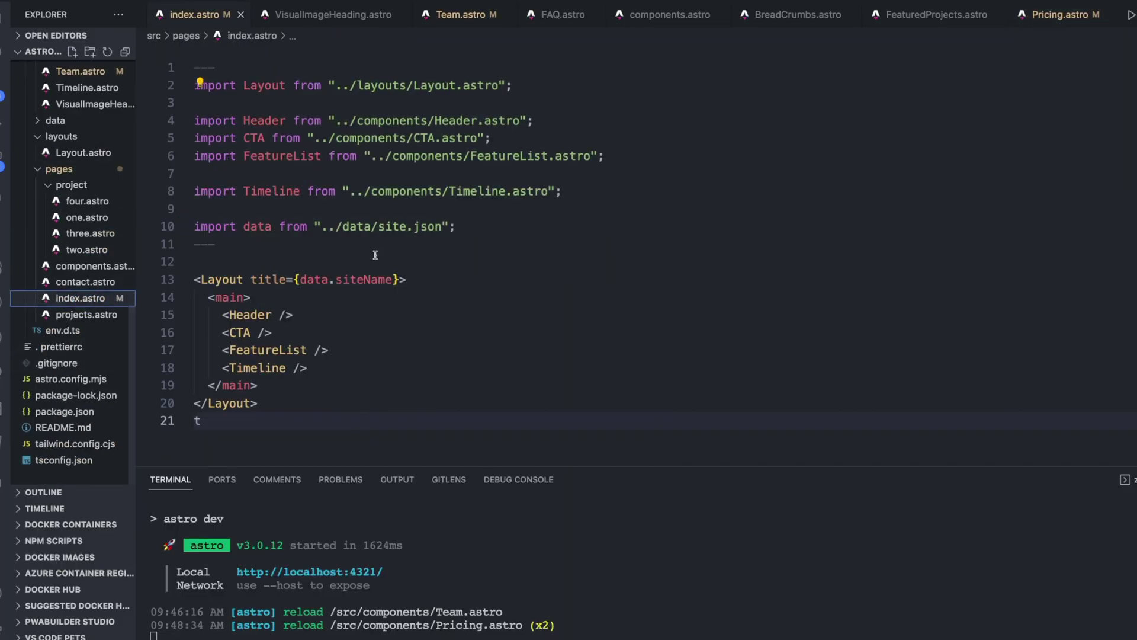
click(271, 174)
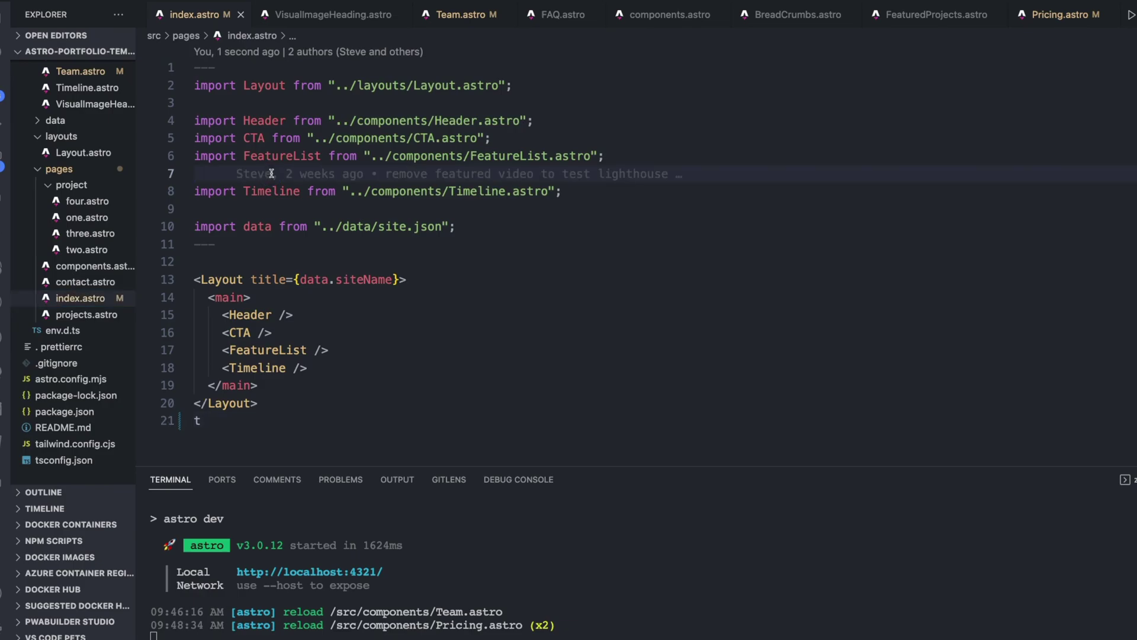
text(import )
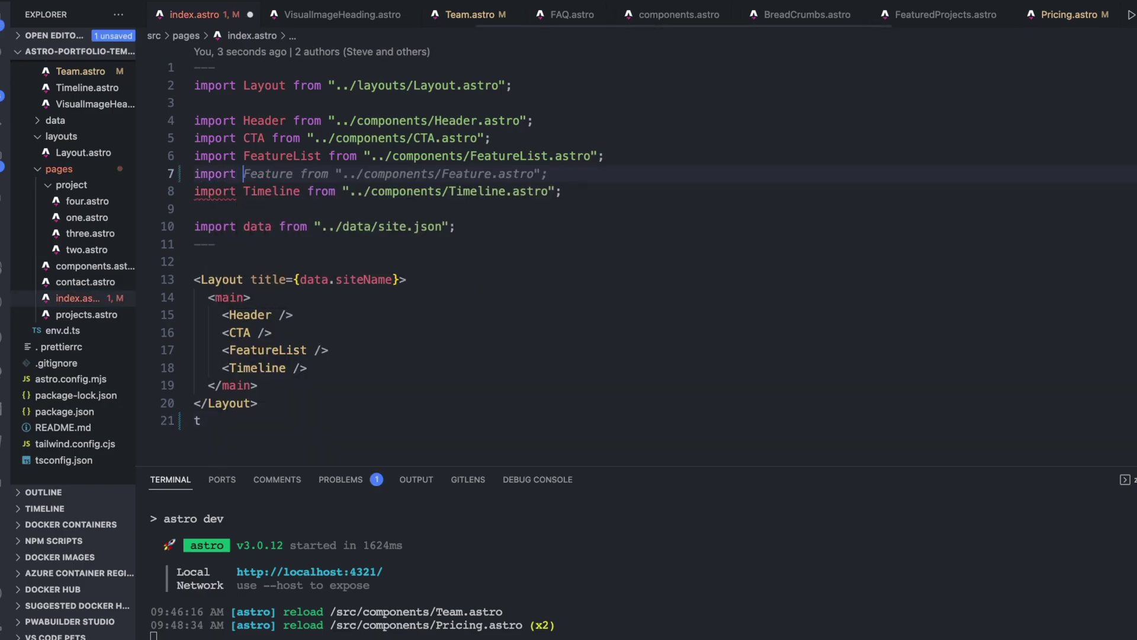
text(Prici)
key(Tab)
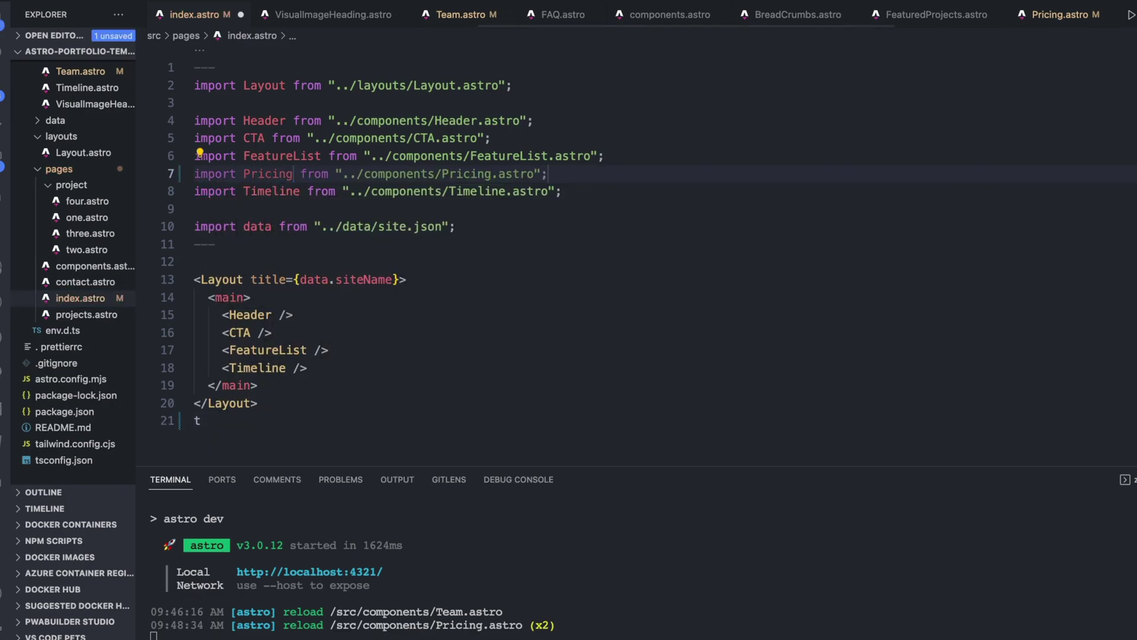
key(ctrl+s)
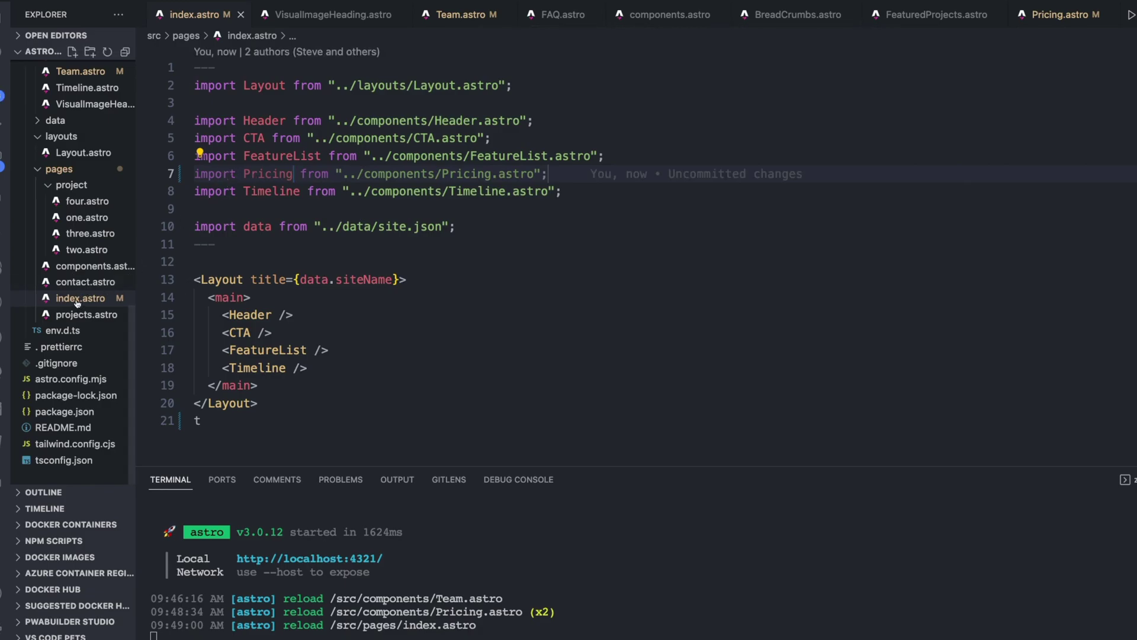
Place a <Pricing /> tag on a new line below <Header />.
click(259, 174)
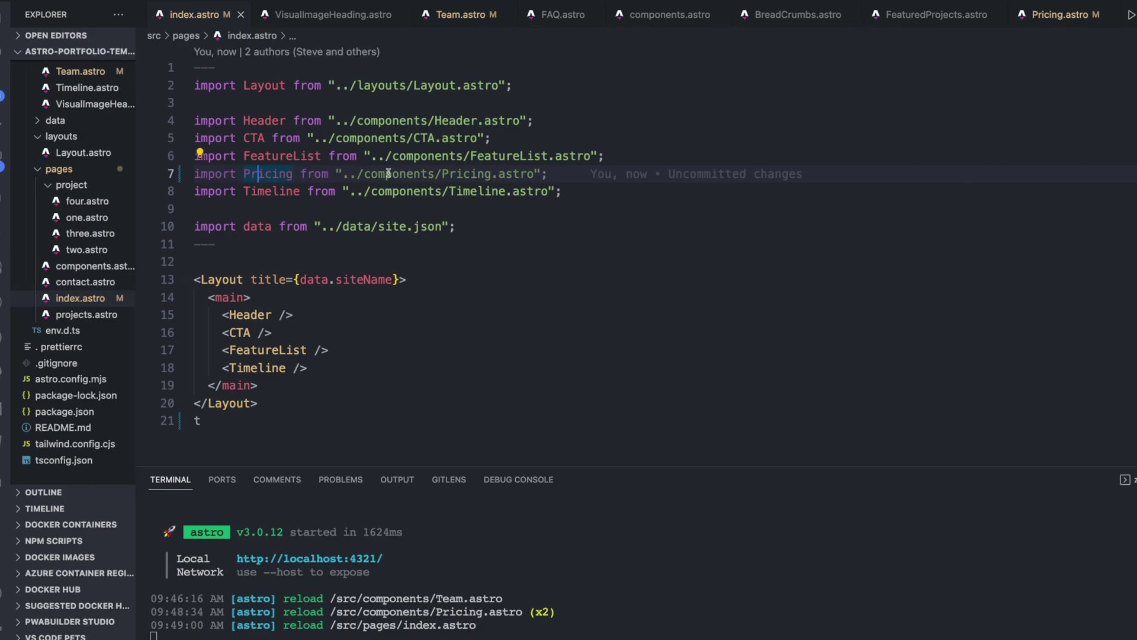
click(321, 315)
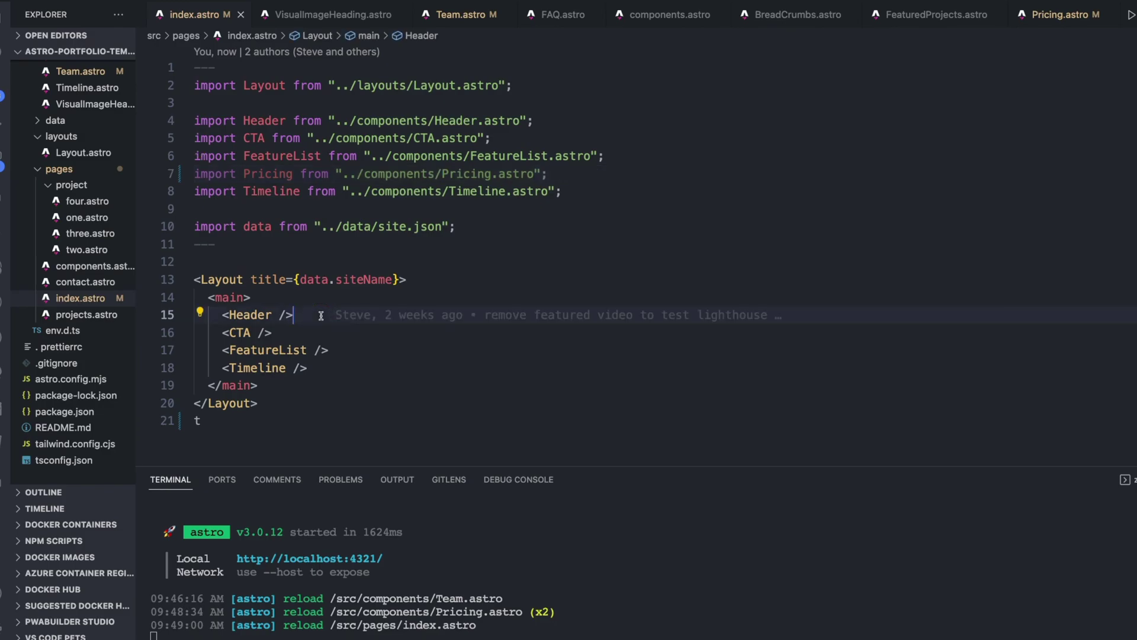
key(Return)
text(<P)
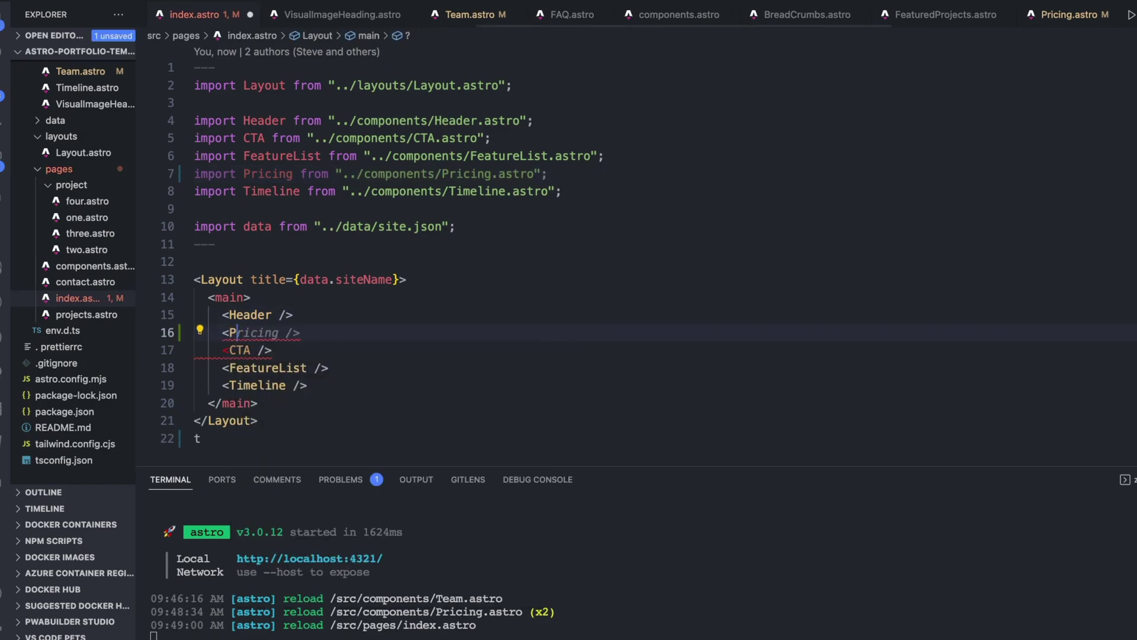
text(ring)
key(Return)
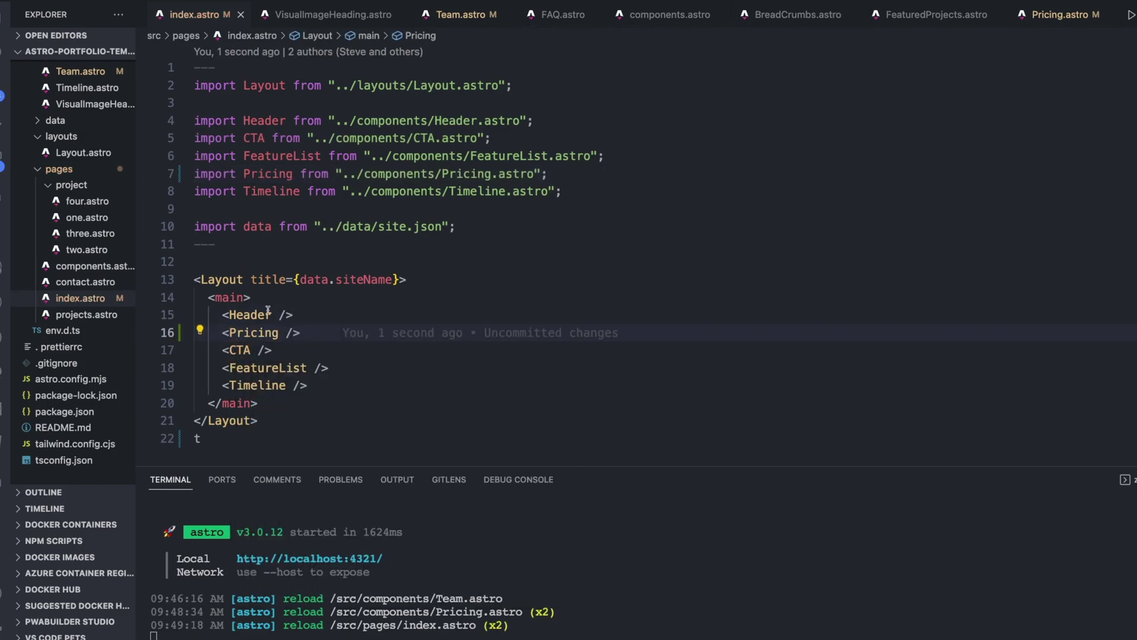
click(314, 173)
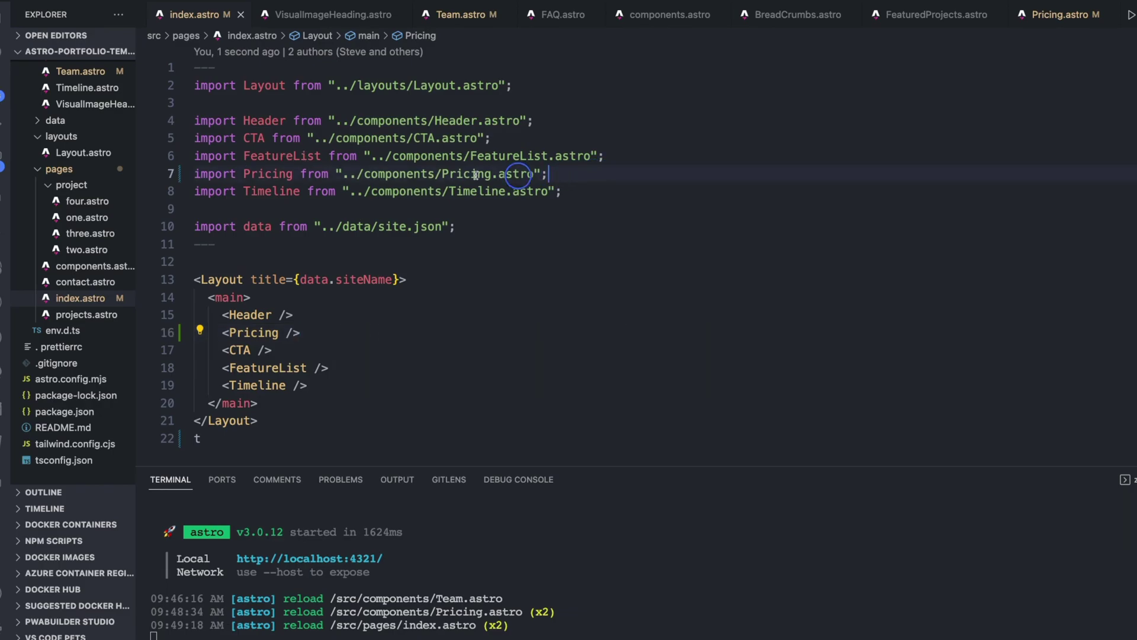
click(271, 333)
Load the home page in Brave to view the pricing cards, then edit the address.
key(super+Tab)
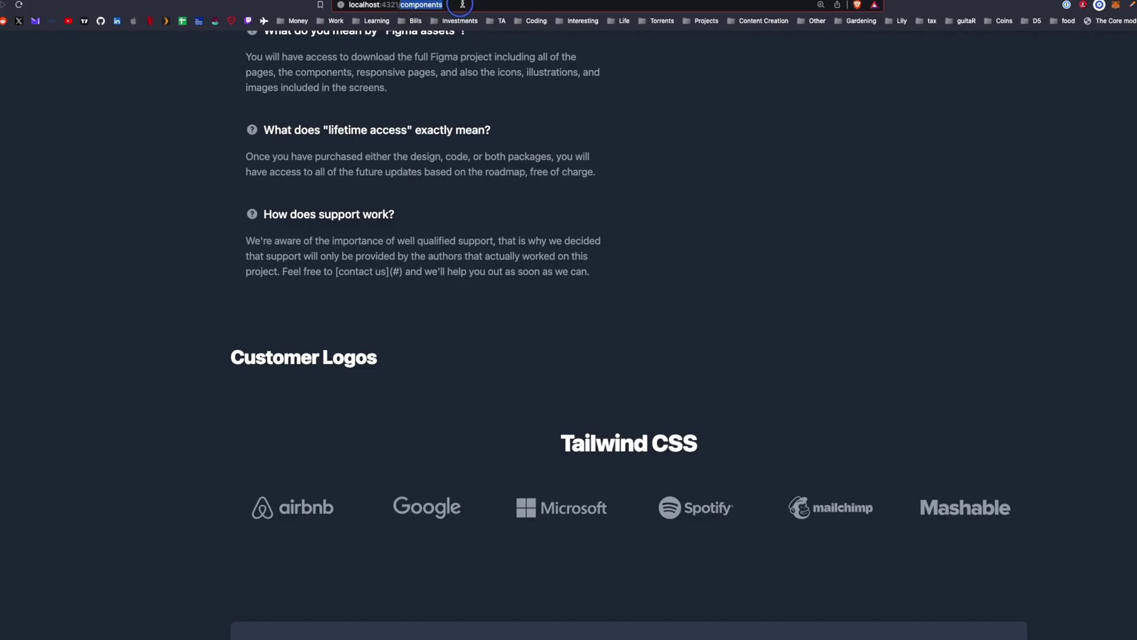
key(BackSpace)
key(Return)
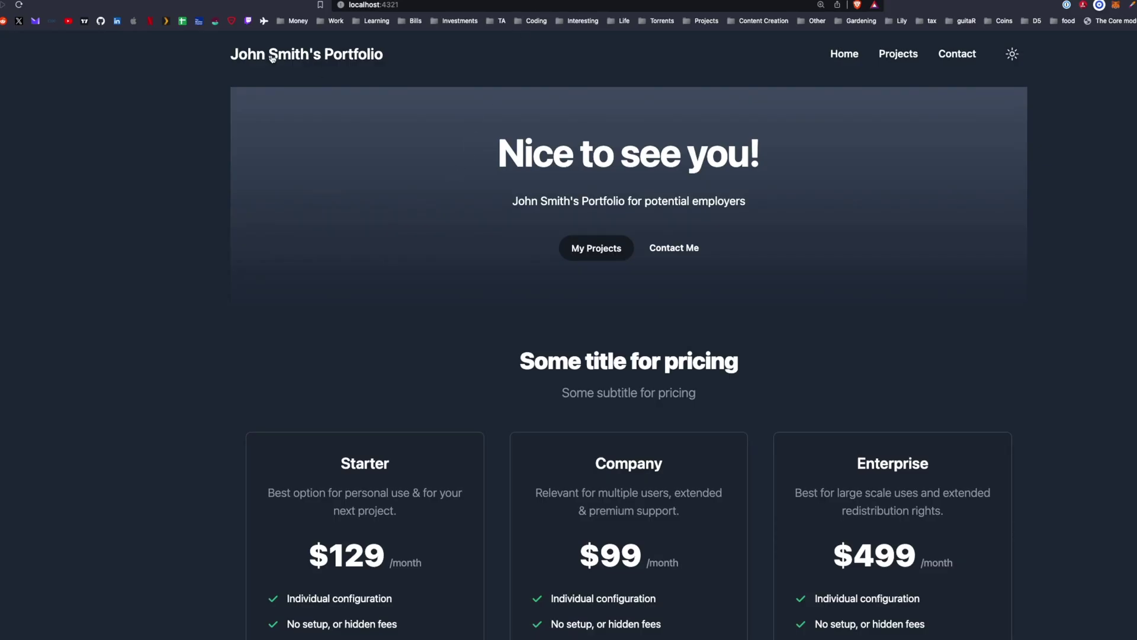
scroll(644, 343, down, 5)
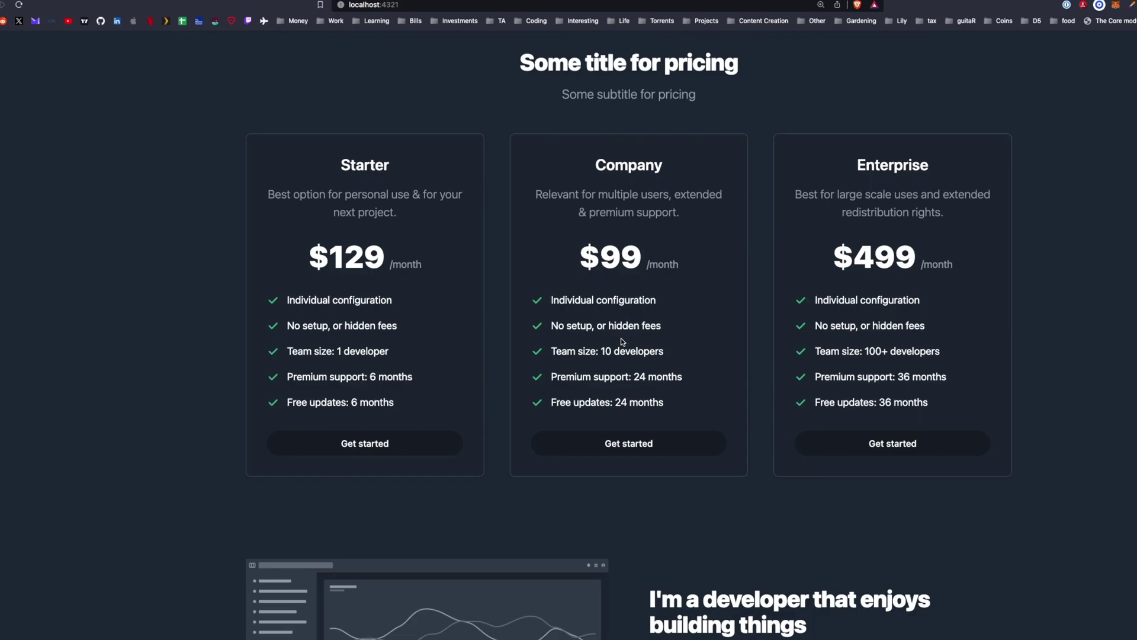
click(421, 6)
text(local)
key(Return)
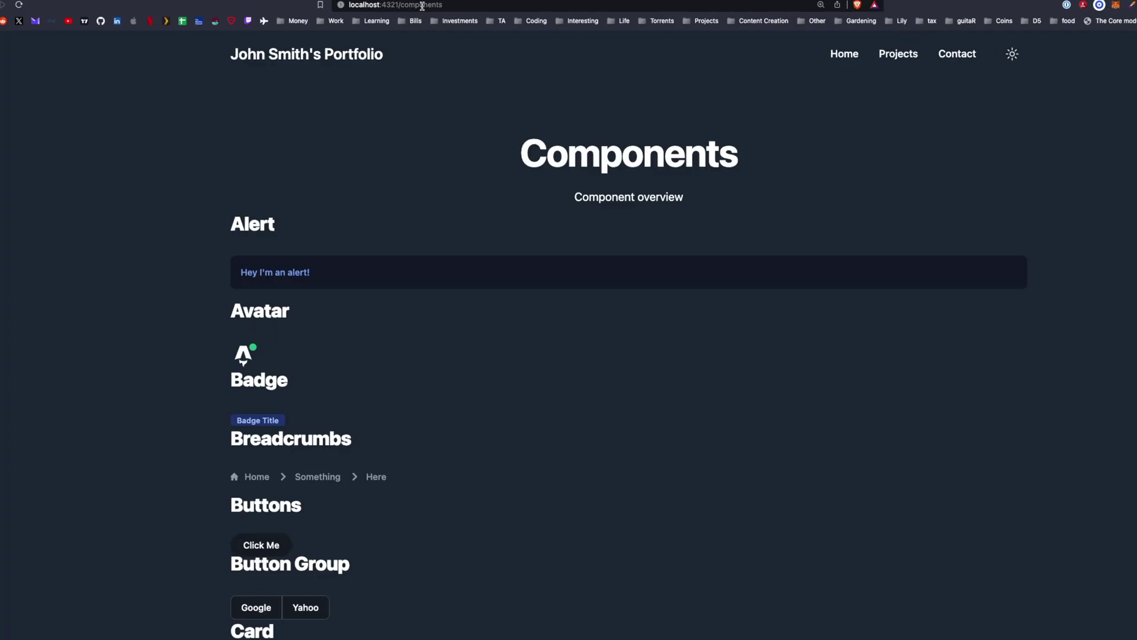
scroll(458, 213, down, 1)
scroll(458, 222, down, 10)
scroll(460, 233, down, 10)
scroll(460, 238, down, 5)
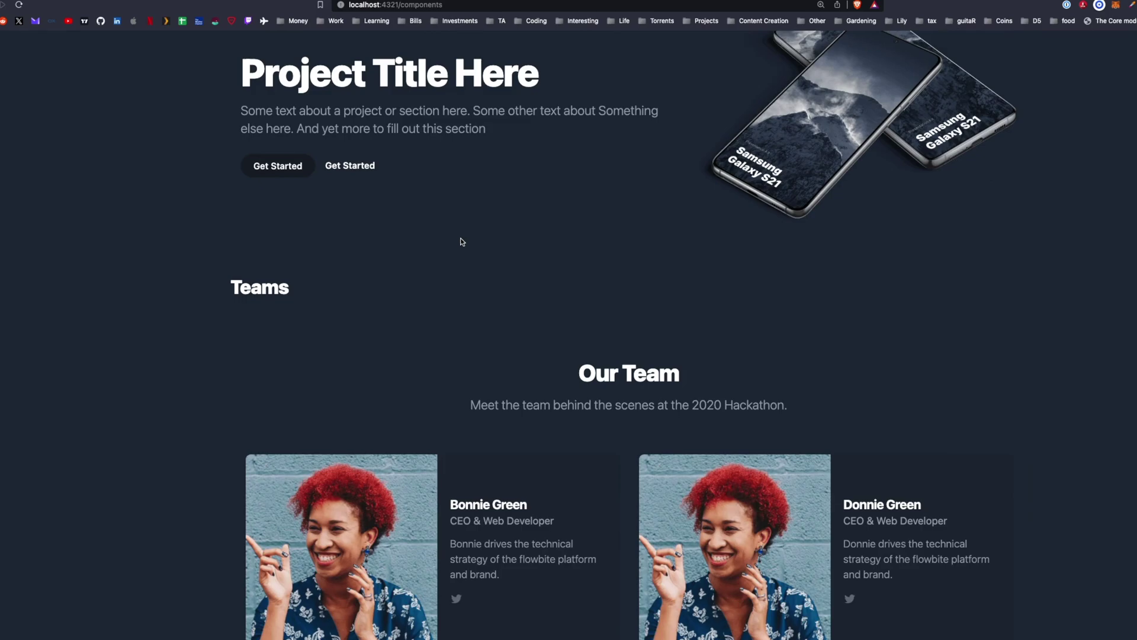
scroll(461, 240, down, 10)
scroll(447, 258, down, 5)
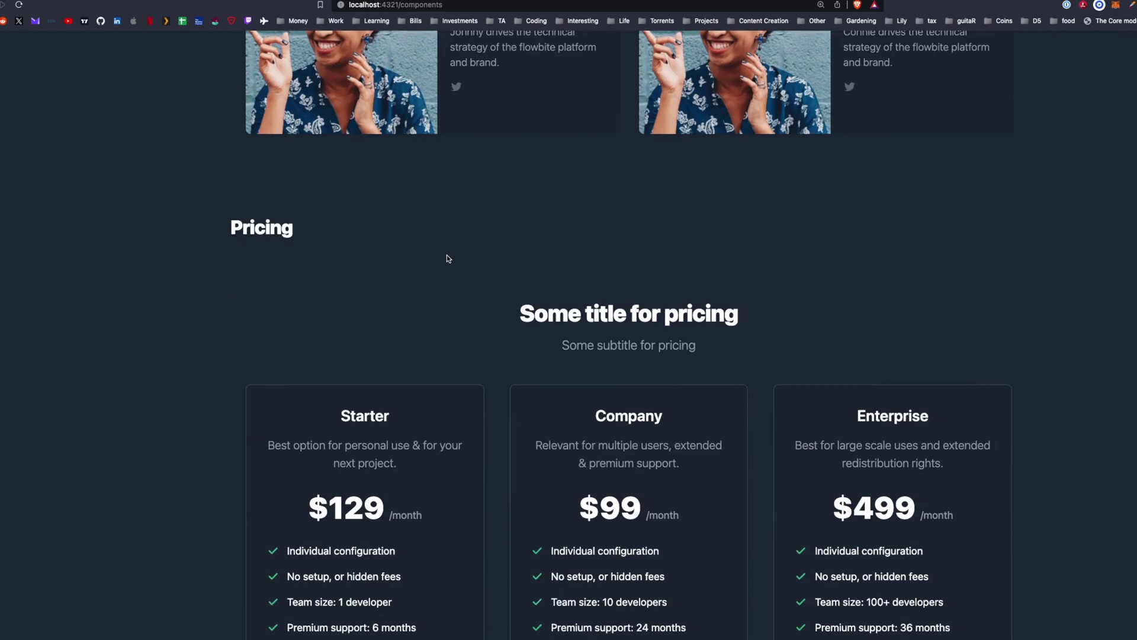
scroll(448, 258, down, 7)
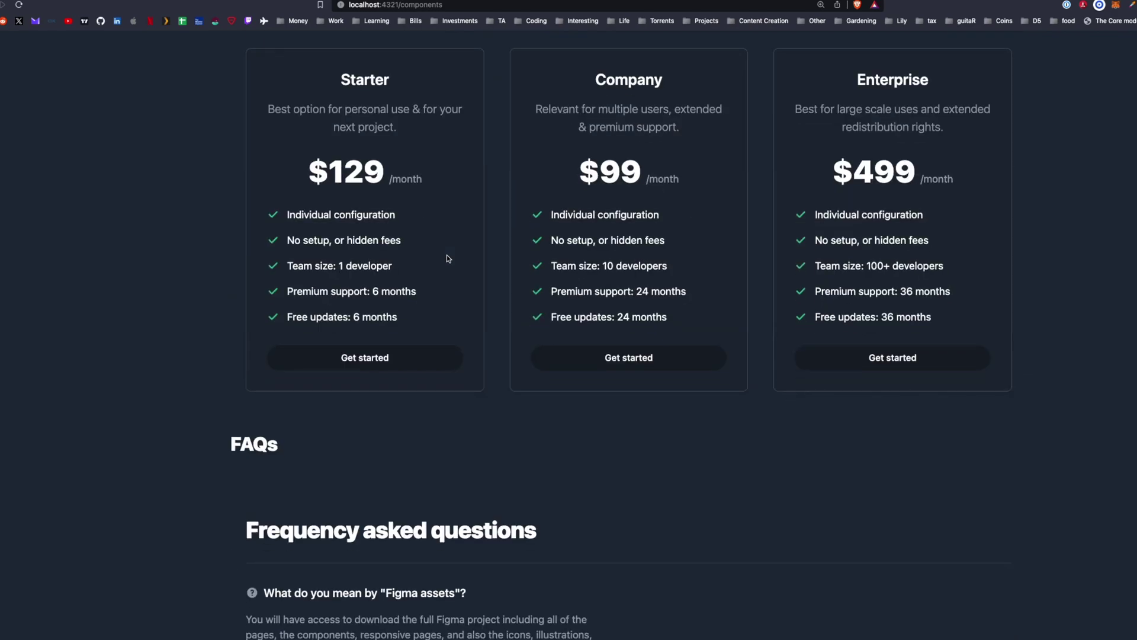